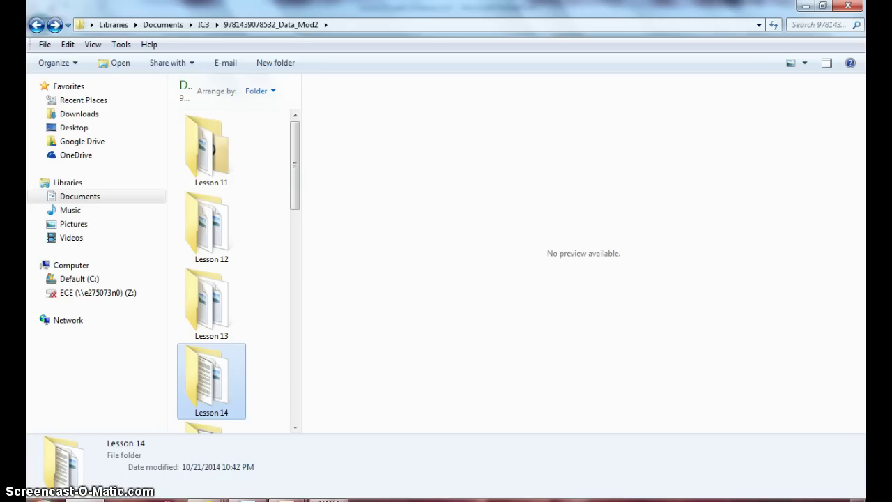
# Open the Word document Step14-1.docx from the Lesson 14 folder.
pyautogui.doubleClick(213, 397)
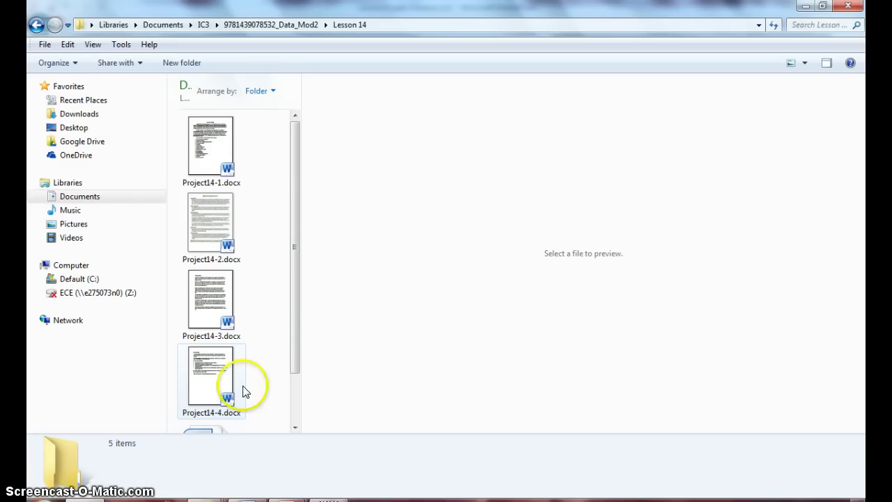
pyautogui.moveTo(295, 361); pyautogui.dragTo(304, 466)
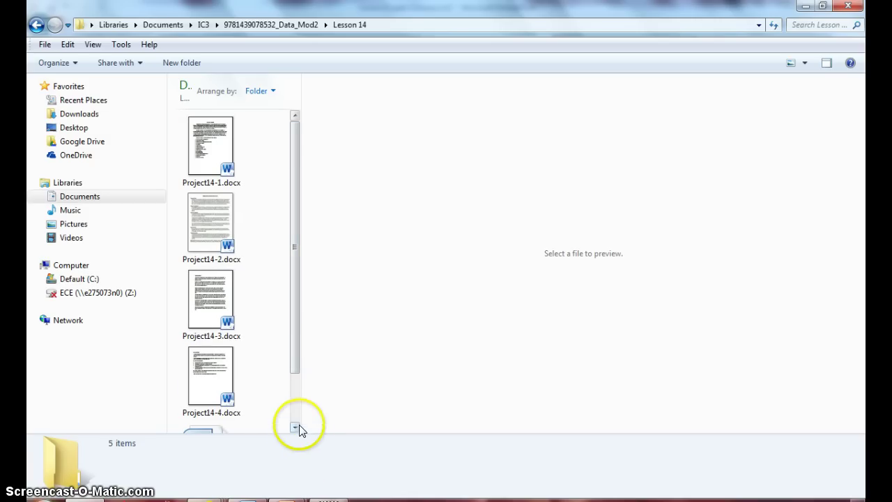
pyautogui.click(295, 427)
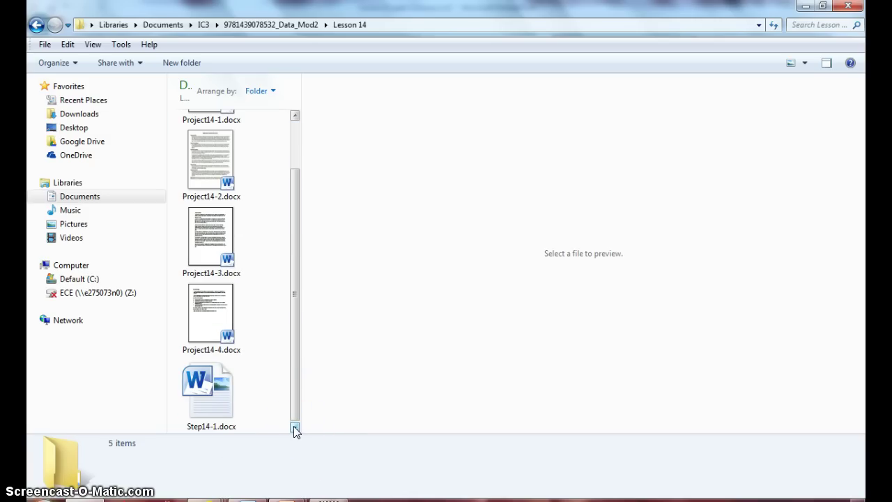
pyautogui.click(209, 404)
pyautogui.doubleClick(209, 403)
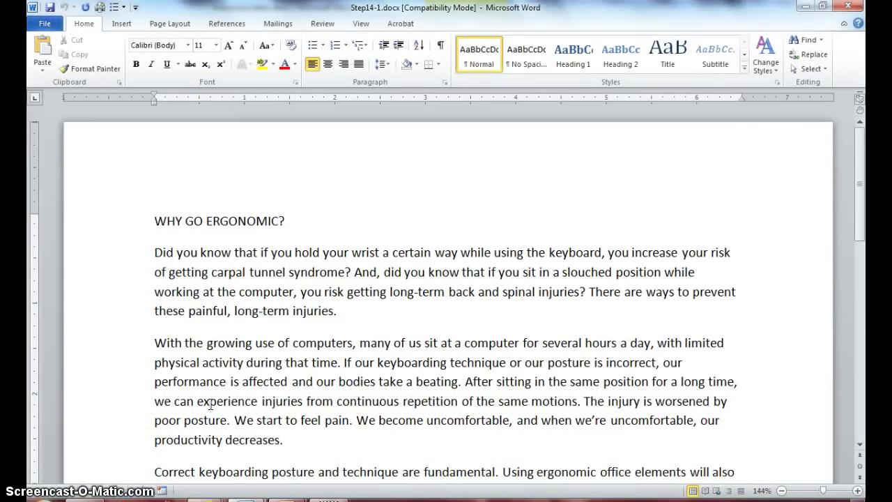
# Save a copy of the document as Ergonomics in Word Document (*.docx) format, accepting the upgrade to the new file format.
pyautogui.click(44, 23)
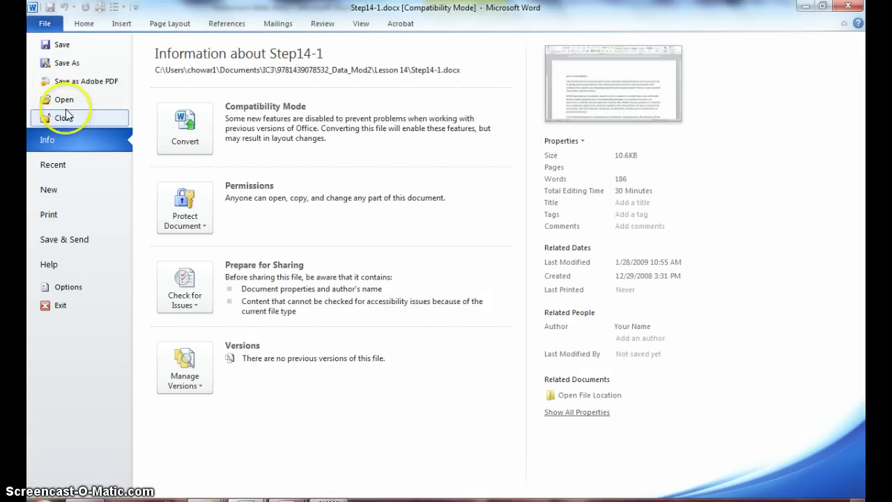
pyautogui.click(67, 64)
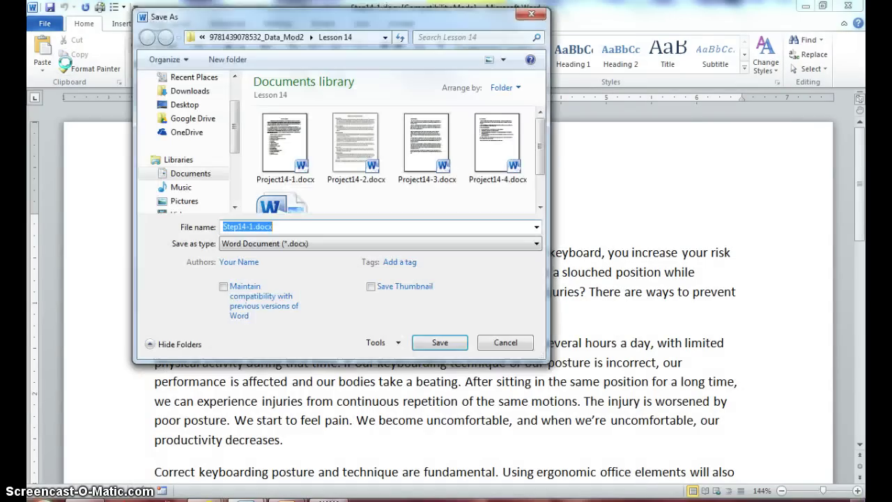
pyautogui.write('E')
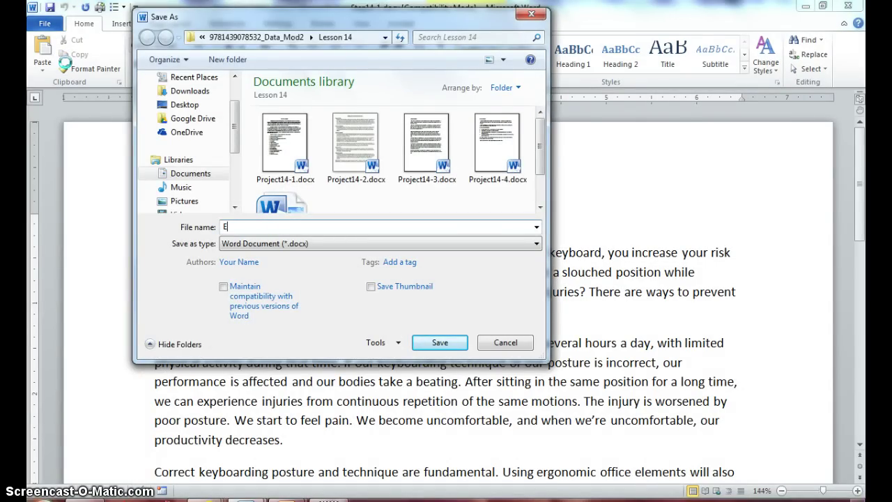
pyautogui.write('rgonomics')
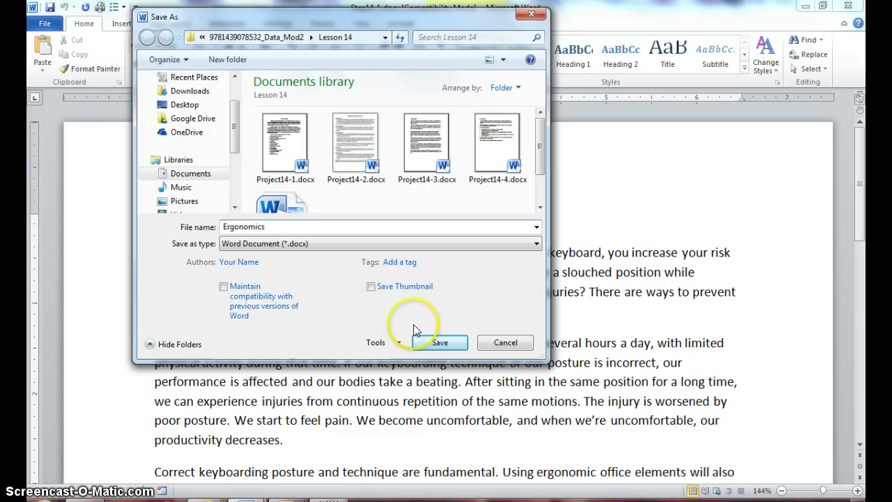
pyautogui.click(435, 343)
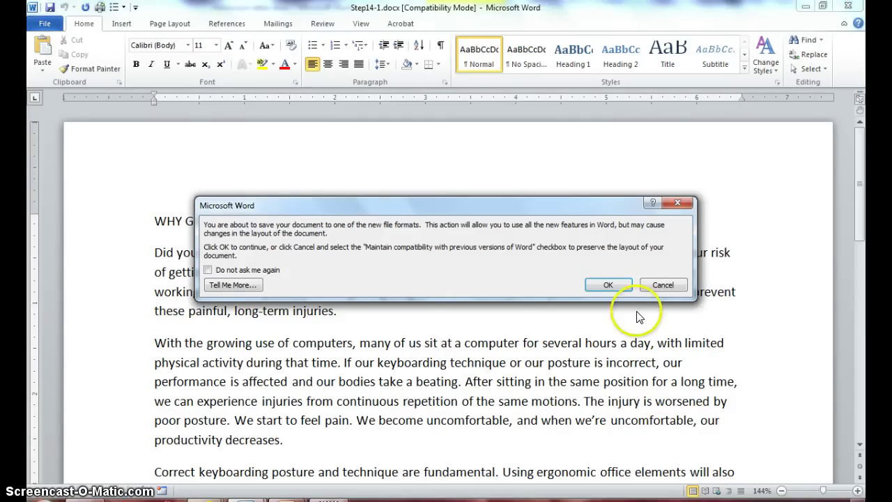
pyautogui.click(608, 286)
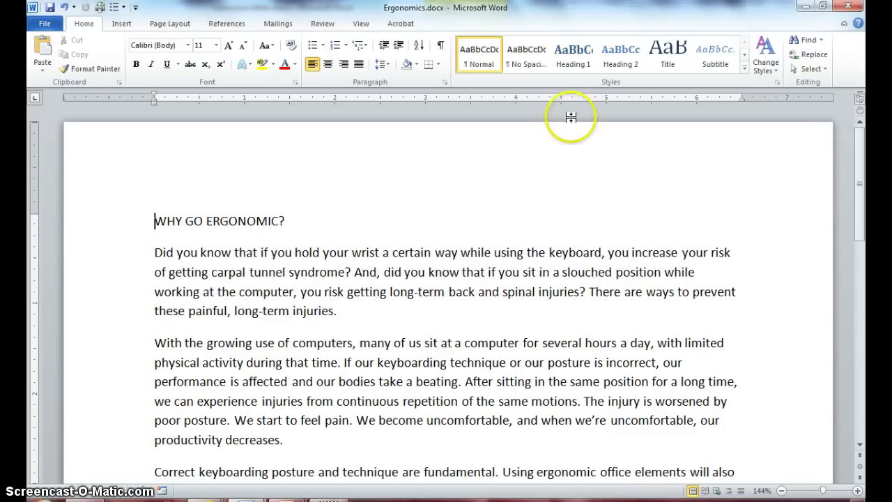
# Display the document in Print Layout view.
pyautogui.click(360, 23)
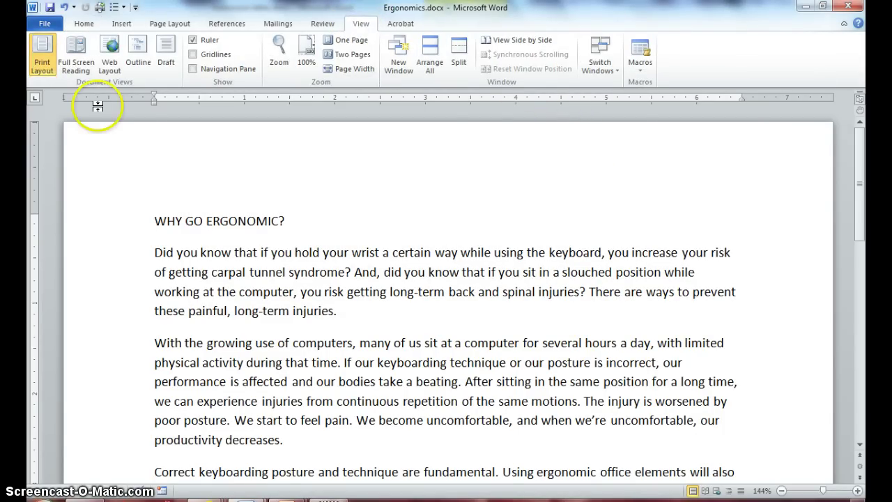
pyautogui.click(42, 73)
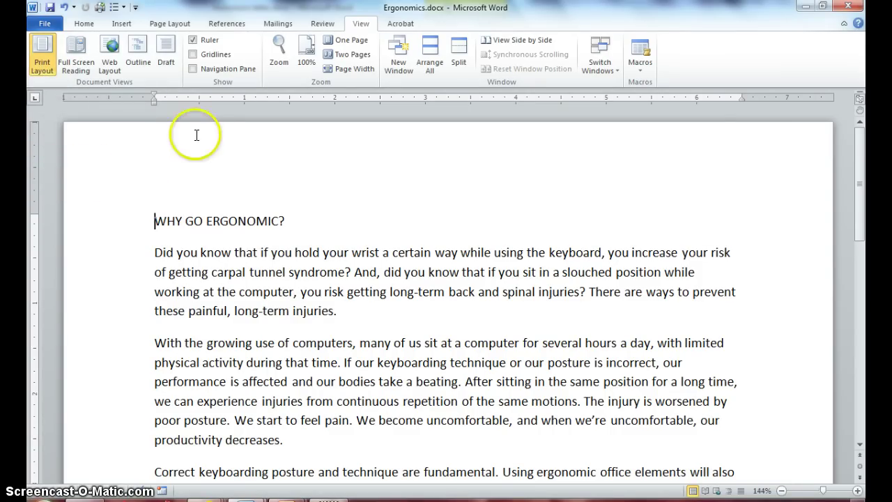
# Review the Track Changes options, accept them as they are, and turn on change tracking for the document.
pyautogui.click(317, 27)
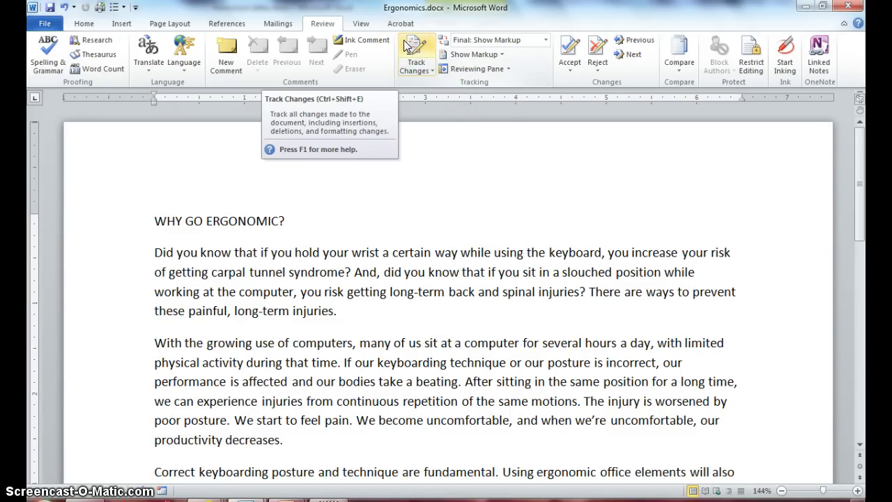
pyautogui.click(413, 67)
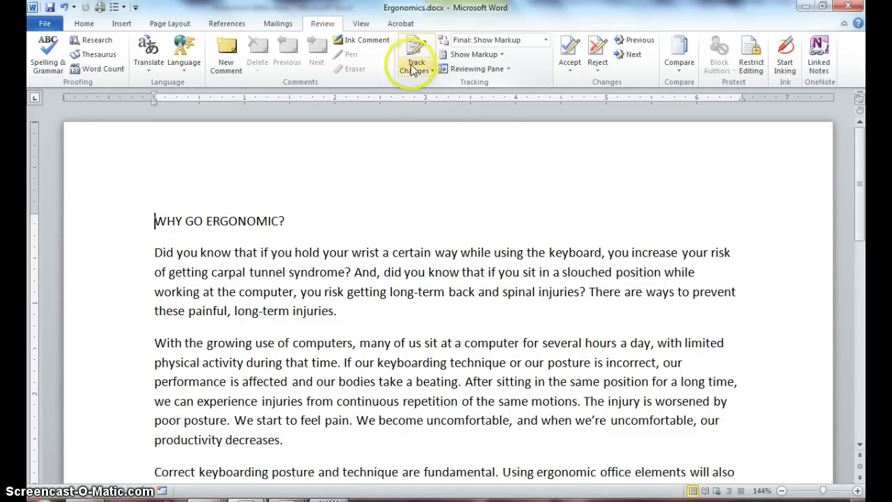
pyautogui.click(430, 70)
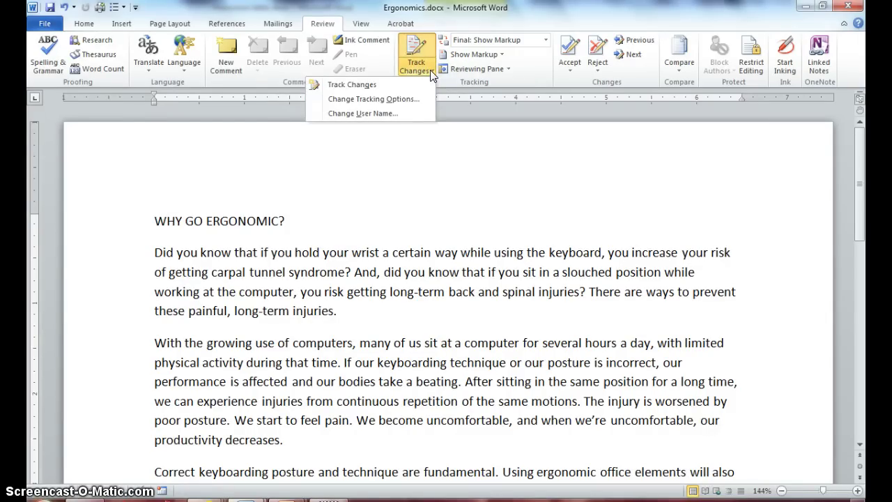
pyautogui.click(410, 103)
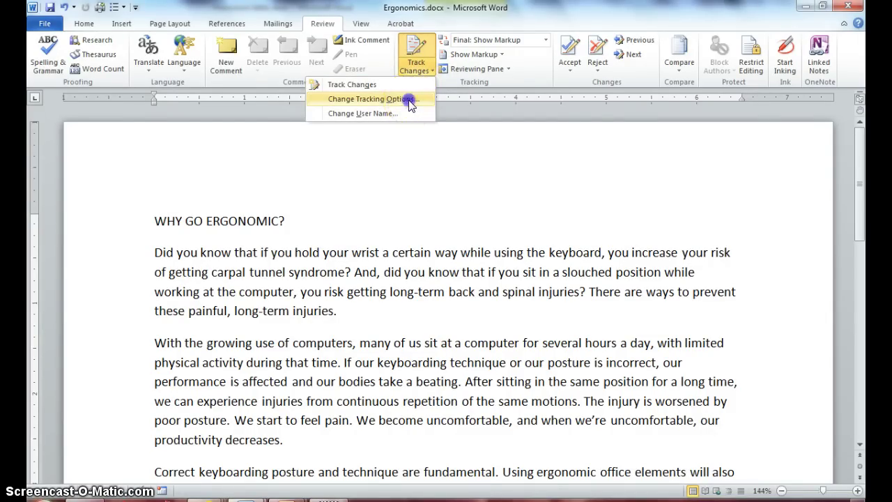
pyautogui.click(409, 101)
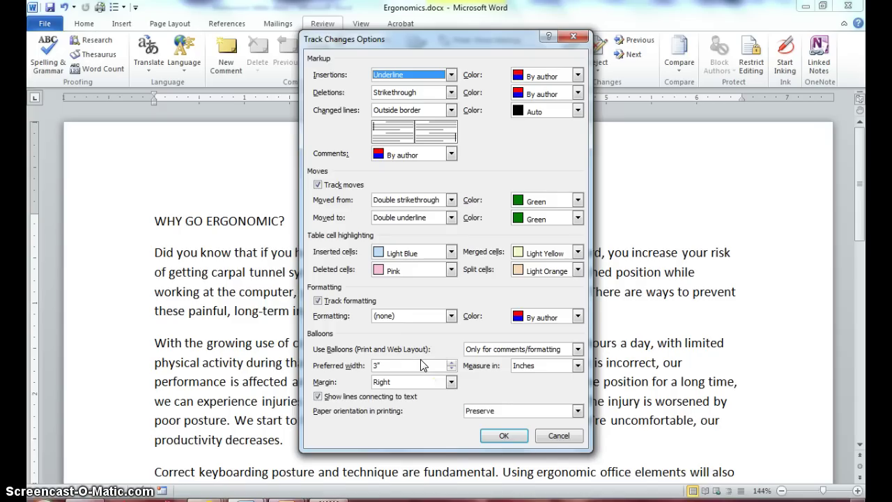
pyautogui.click(499, 439)
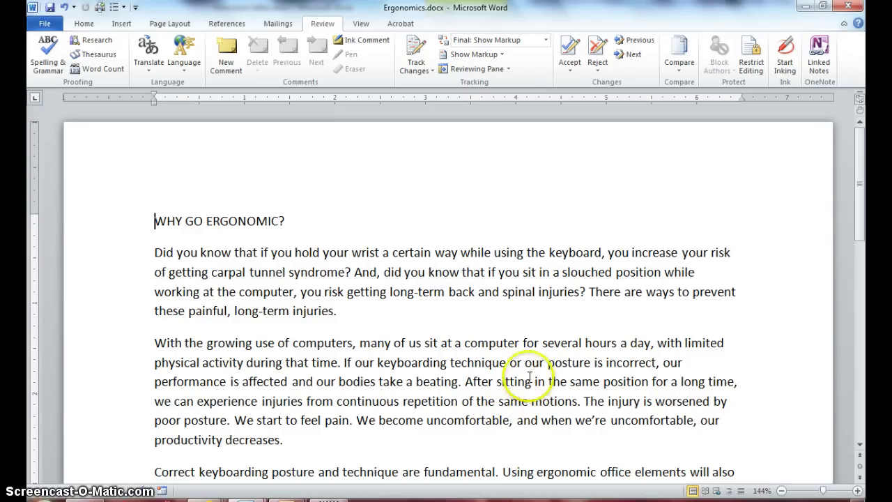
pyautogui.click(415, 46)
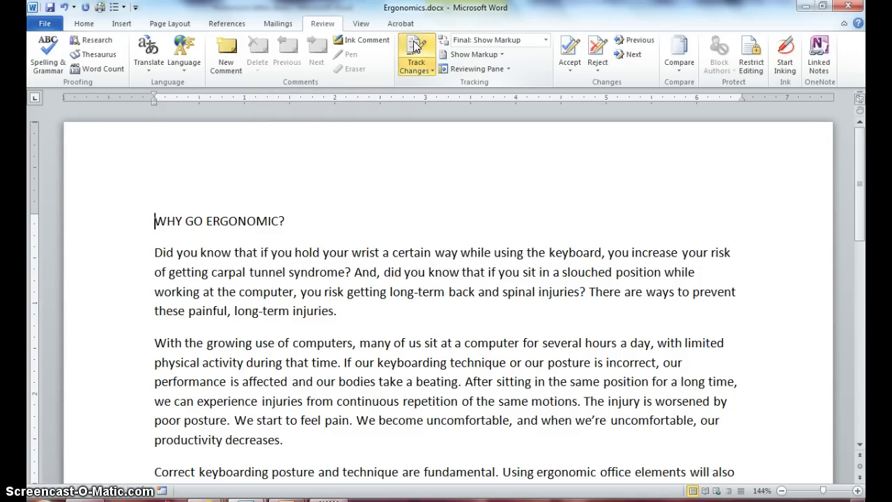
# Insert "When you think about using a computer, you don't usually think about comfort and health. But maybe you should." at the start of the first paragraph.
pyautogui.click(417, 171)
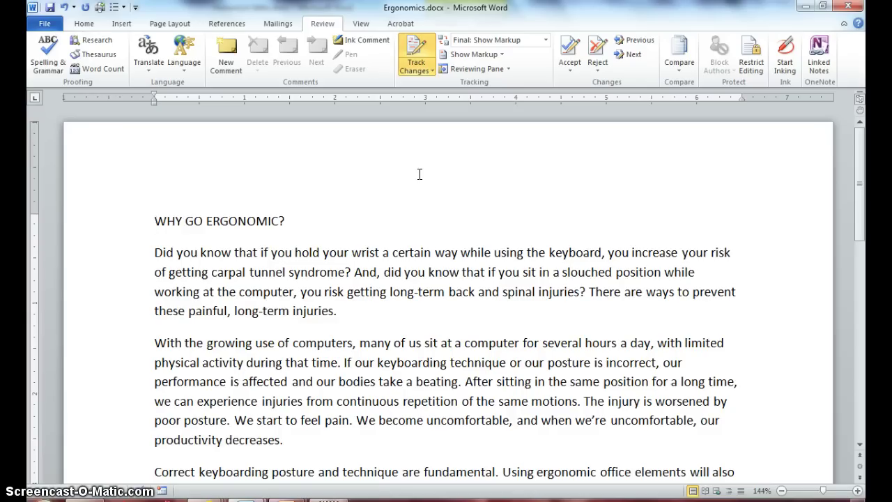
pyautogui.scroll(-2, 420, 174)
pyautogui.click(313, 130)
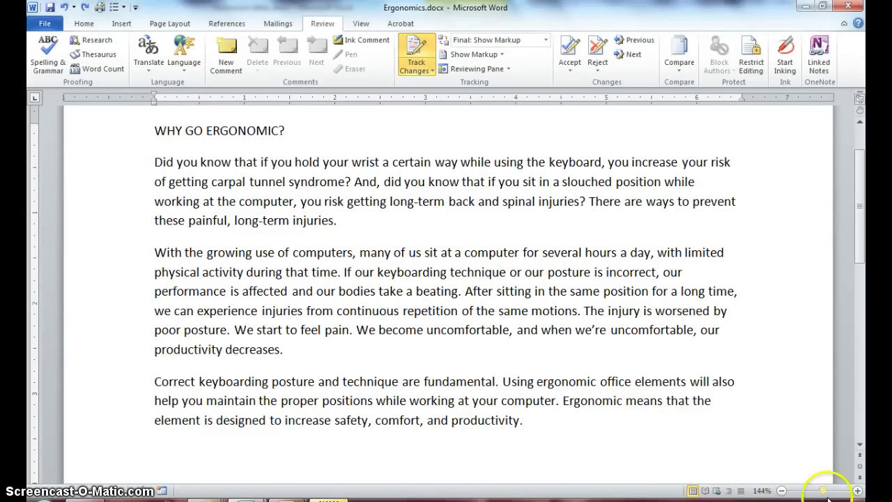
pyautogui.click(857, 490)
pyautogui.click(858, 490)
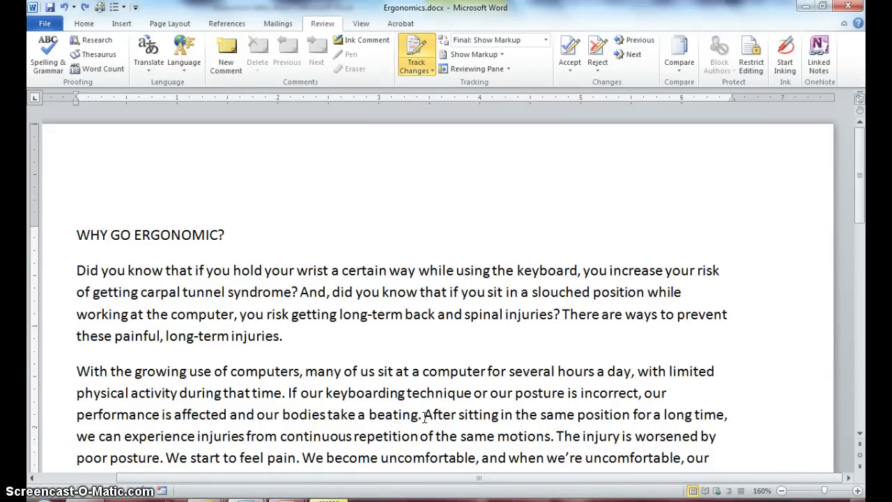
pyautogui.write('When you think')
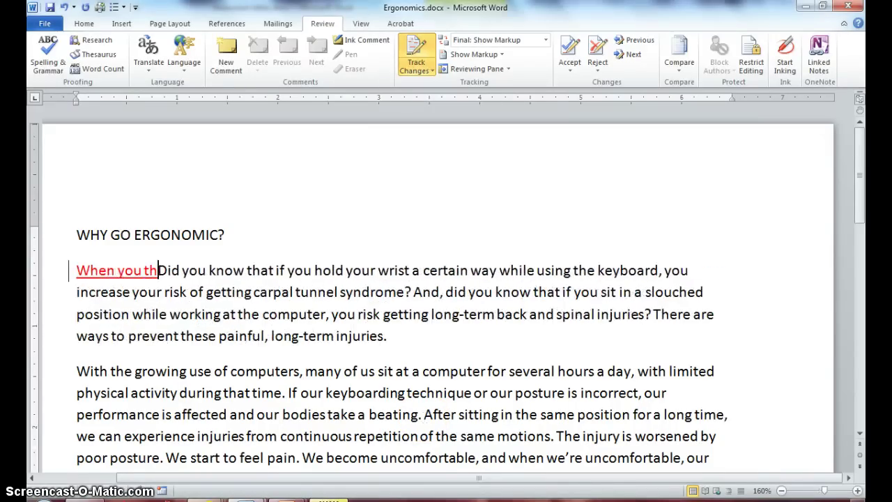
pyautogui.write(' about')
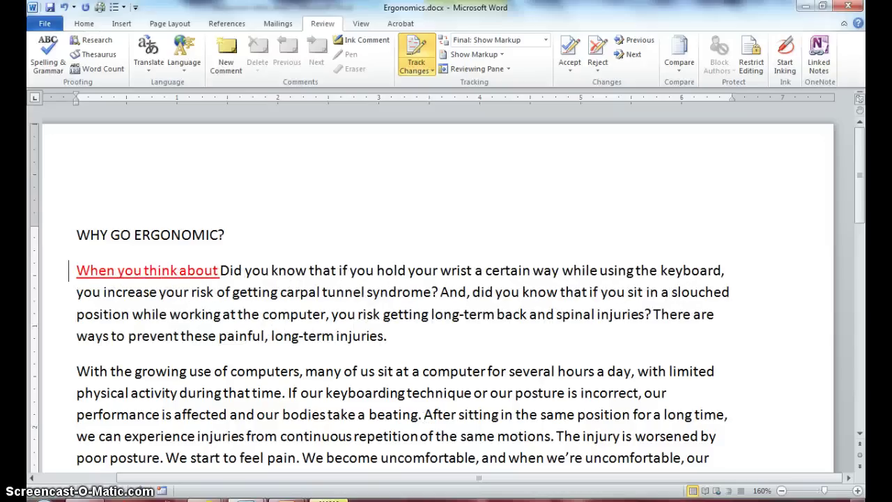
pyautogui.write('using a compu')
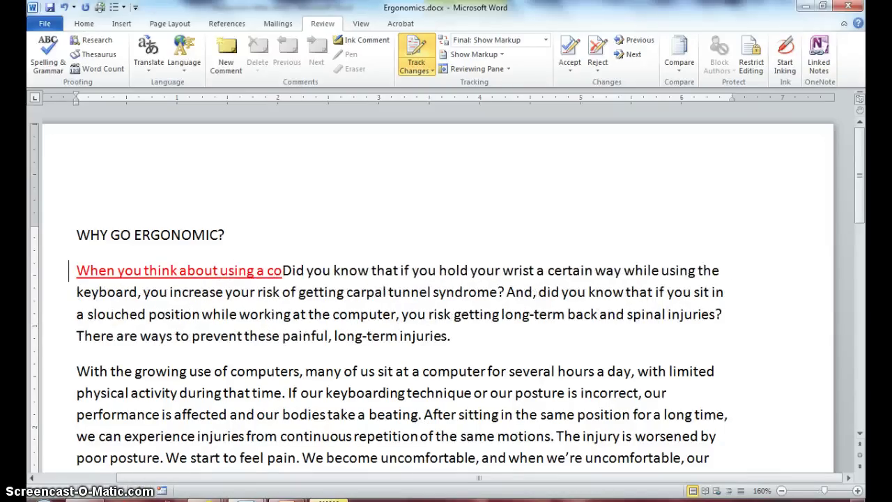
pyautogui.write('ter, you ')
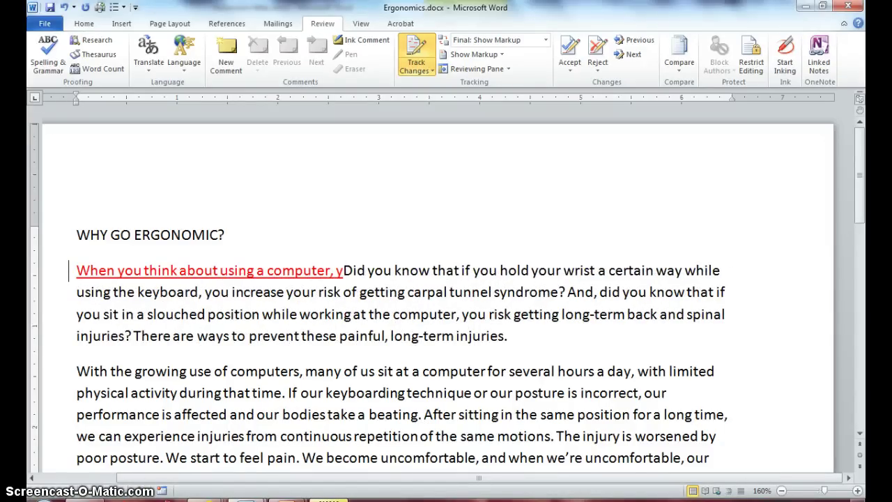
pyautogui.write("don't usual")
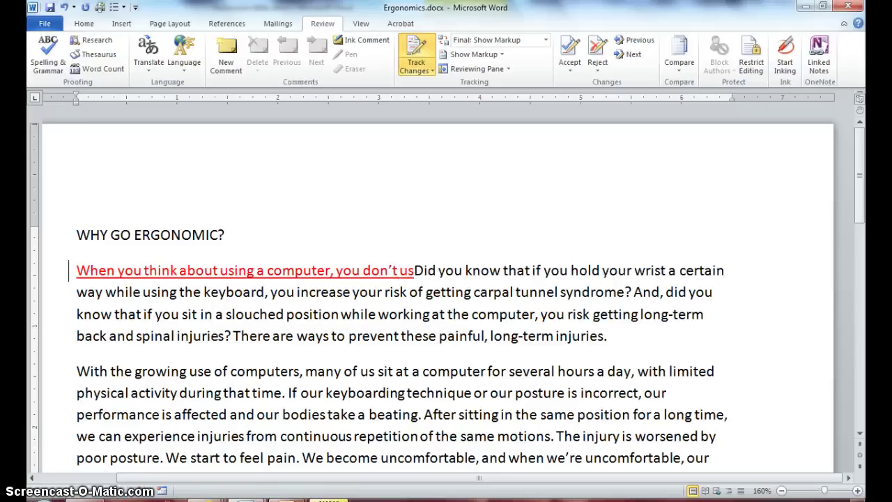
pyautogui.write('ly ')
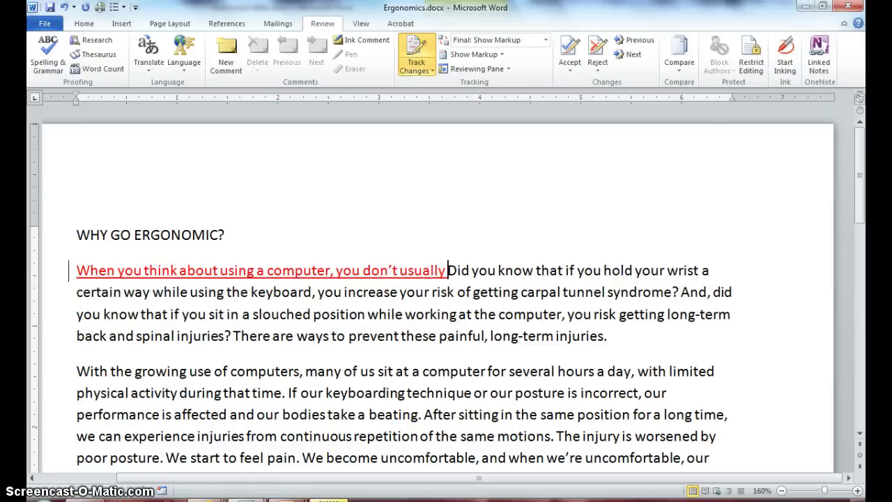
pyautogui.write('think about')
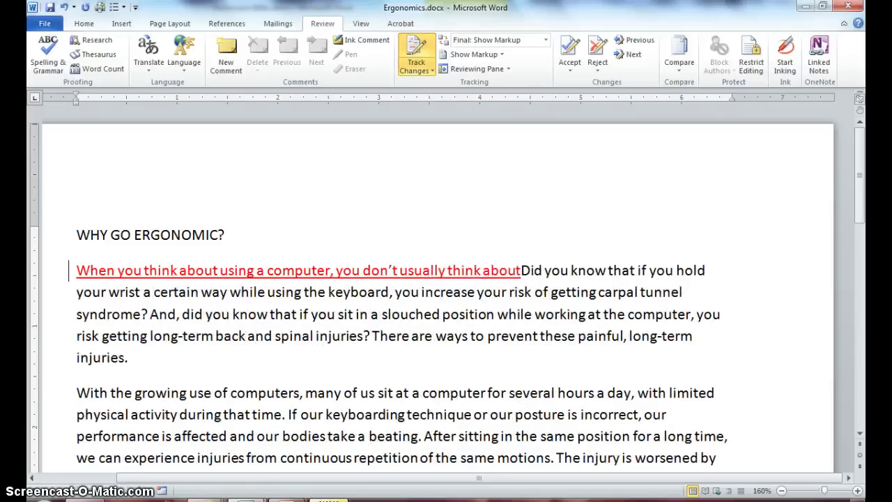
pyautogui.write(' comfort an')
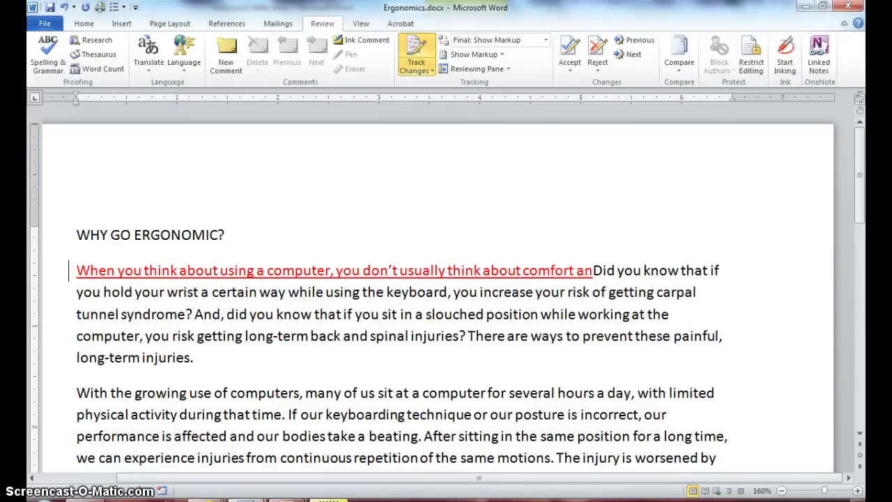
pyautogui.write('d health. ')
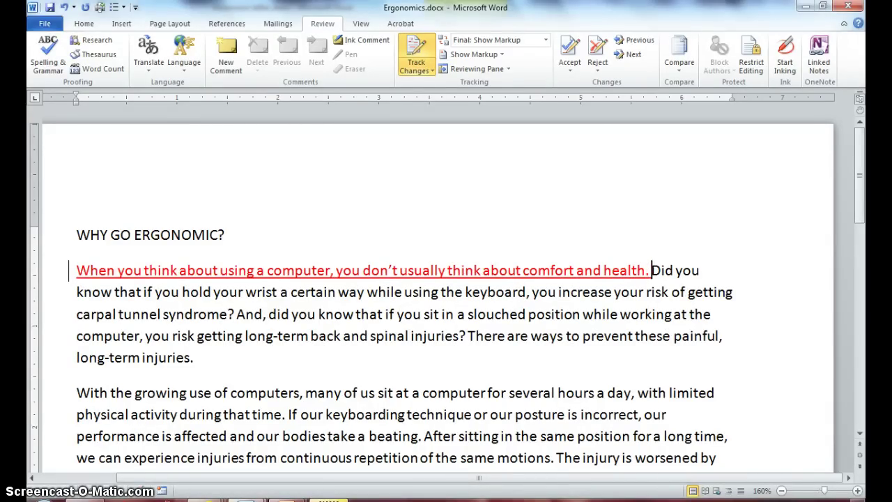
pyautogui.write('But may')
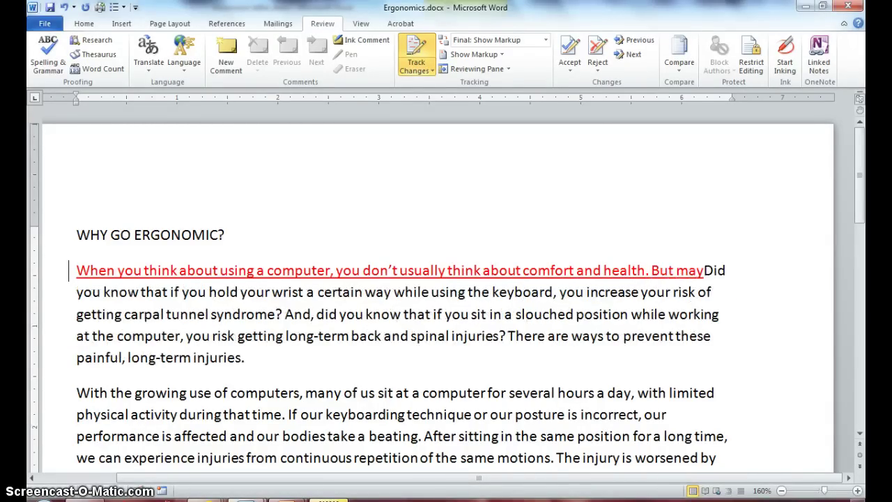
pyautogui.write('be you shou')
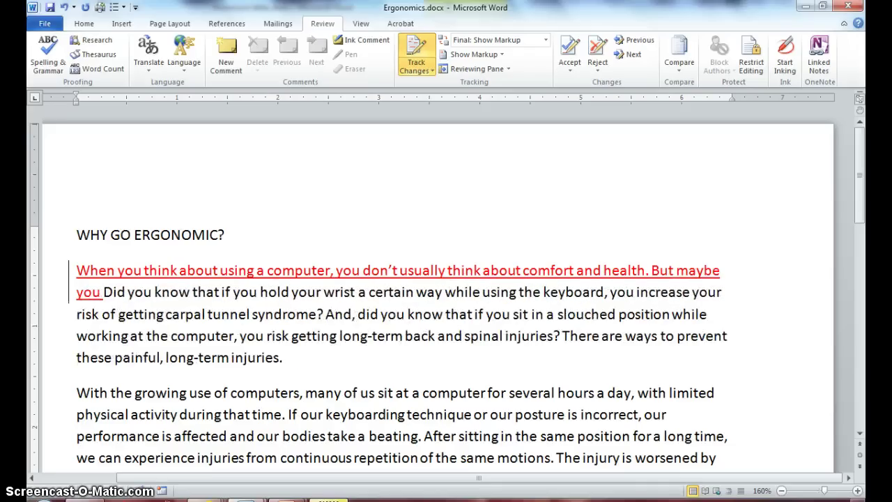
pyautogui.write('ld')
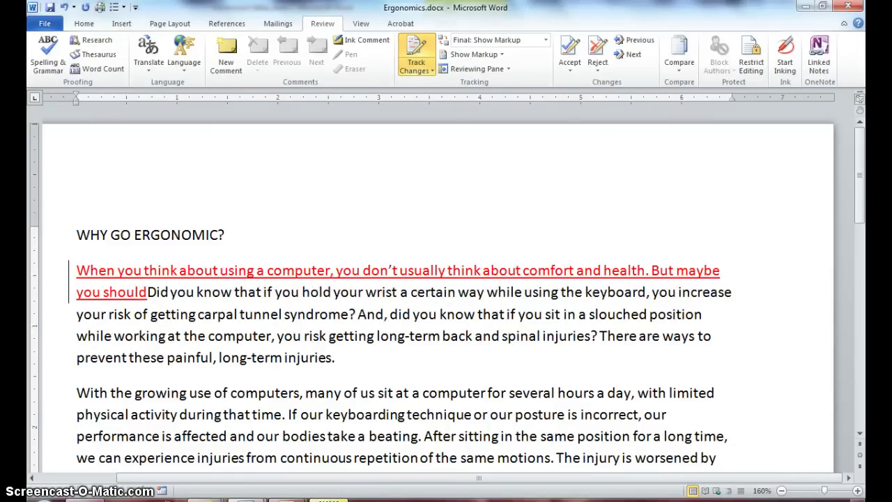
pyautogui.write('.')
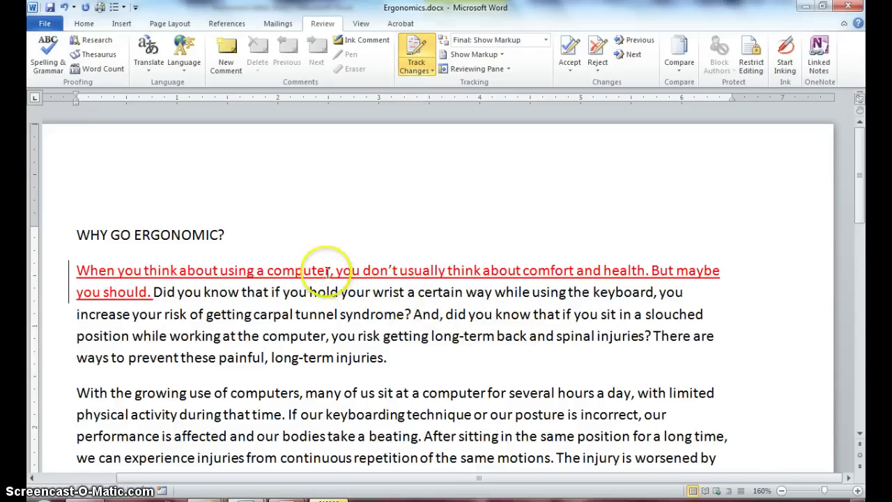
# Start a new paragraph after "But maybe you should." and display the formatting marks in the document.
pyautogui.moveTo(273, 272)
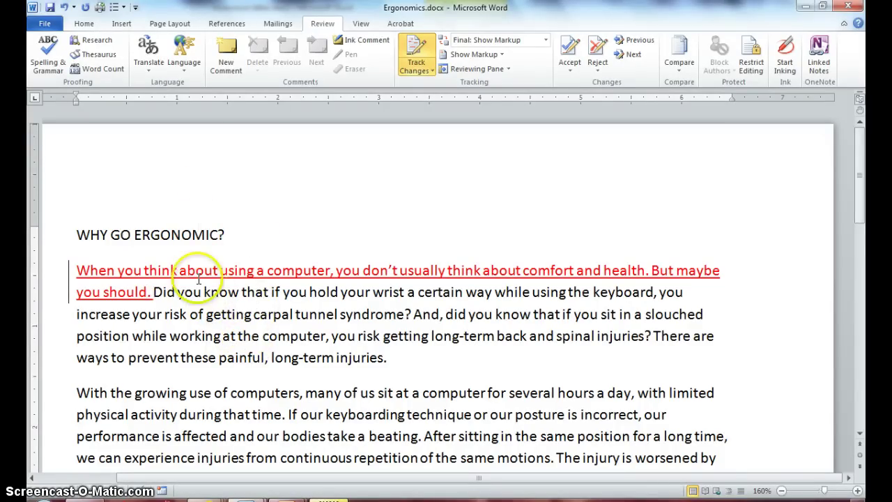
pyautogui.moveTo(188, 273)
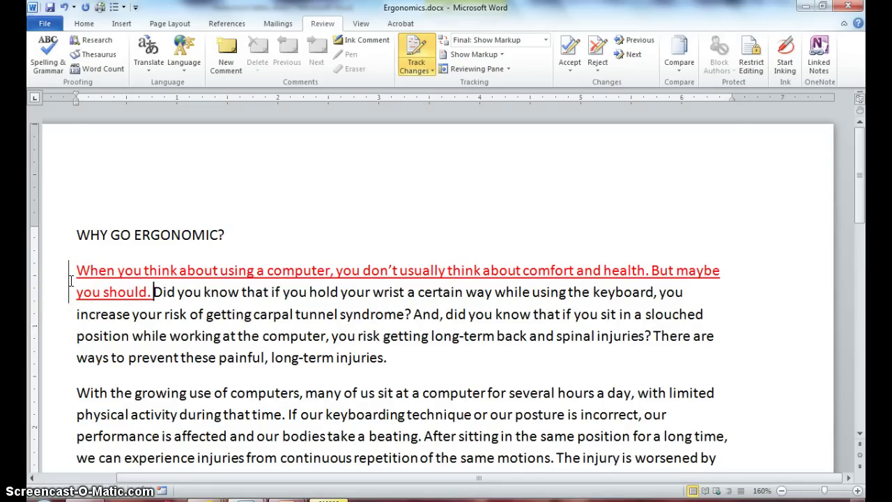
pyautogui.press('Return')
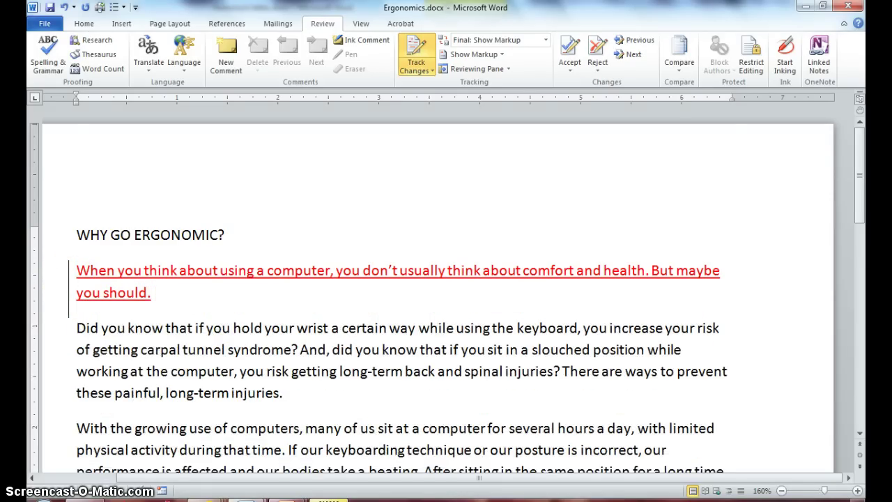
pyautogui.click(83, 24)
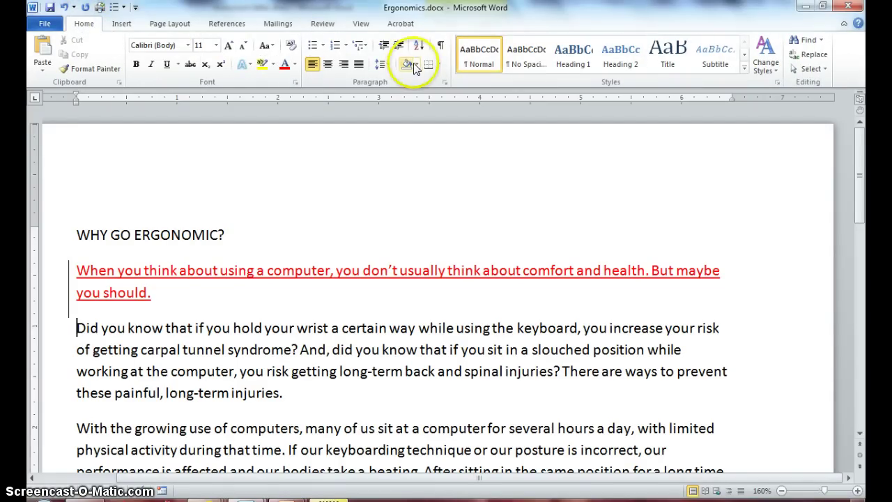
pyautogui.click(440, 47)
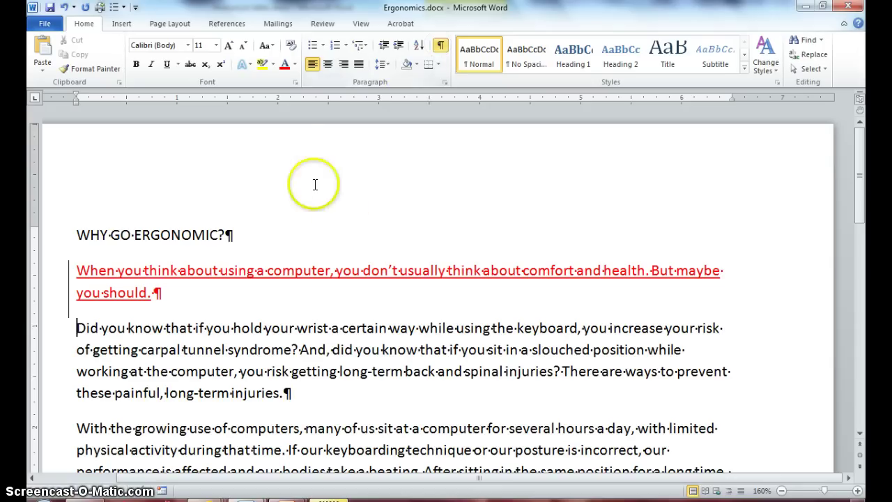
# Delete the word "office" from "Using ergonomic office elements" in the last paragraph and check the details of the tracked deletion.
pyautogui.click(323, 23)
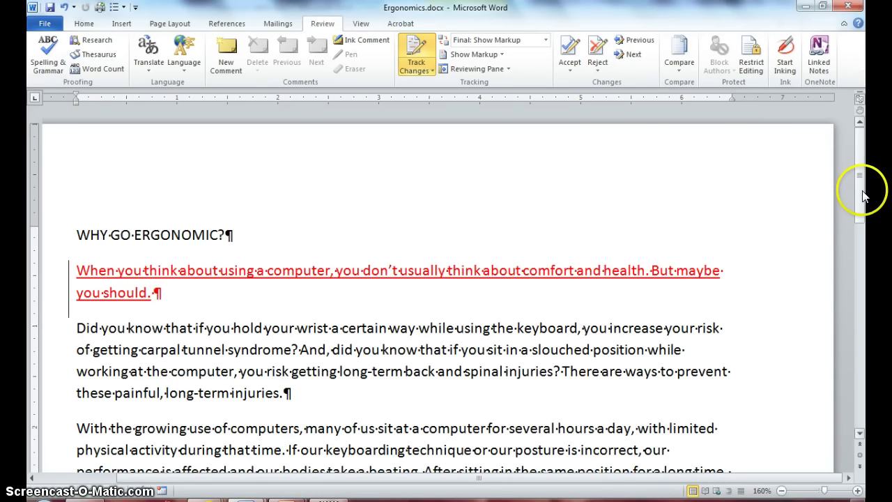
pyautogui.moveTo(862, 189); pyautogui.dragTo(864, 253)
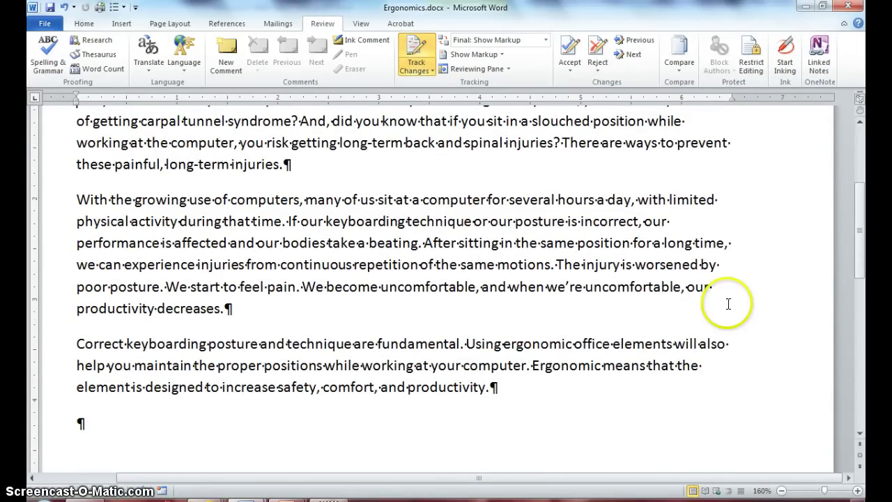
pyautogui.doubleClick(589, 347)
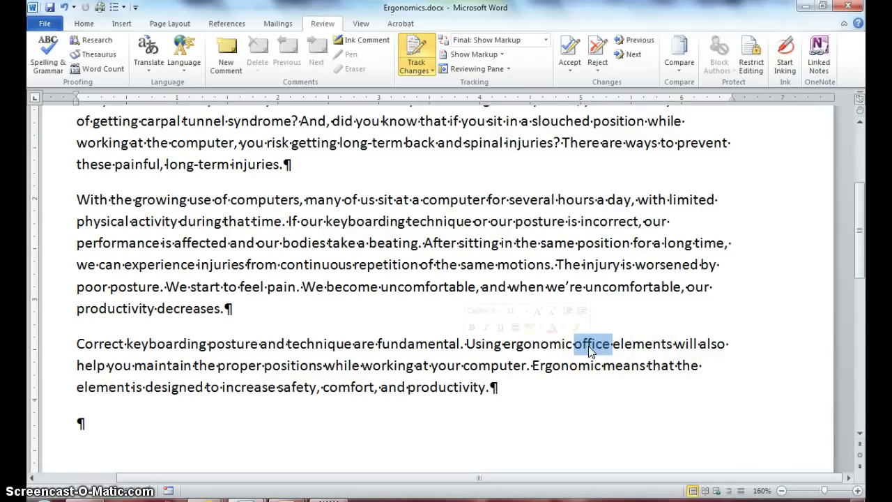
pyautogui.press('Delete')
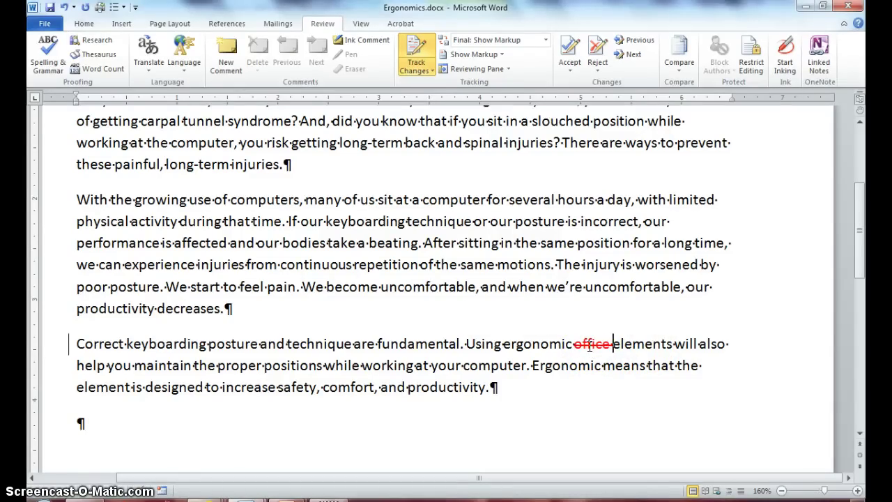
pyautogui.click(589, 347)
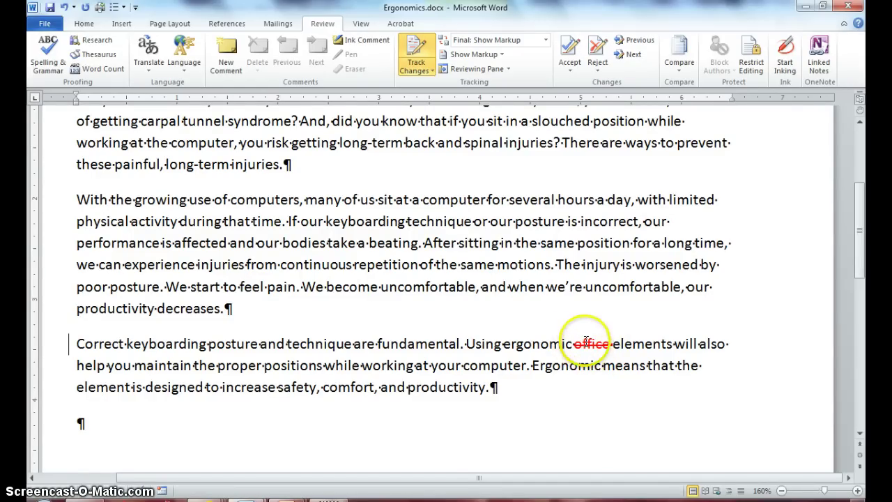
pyautogui.moveTo(592, 336)
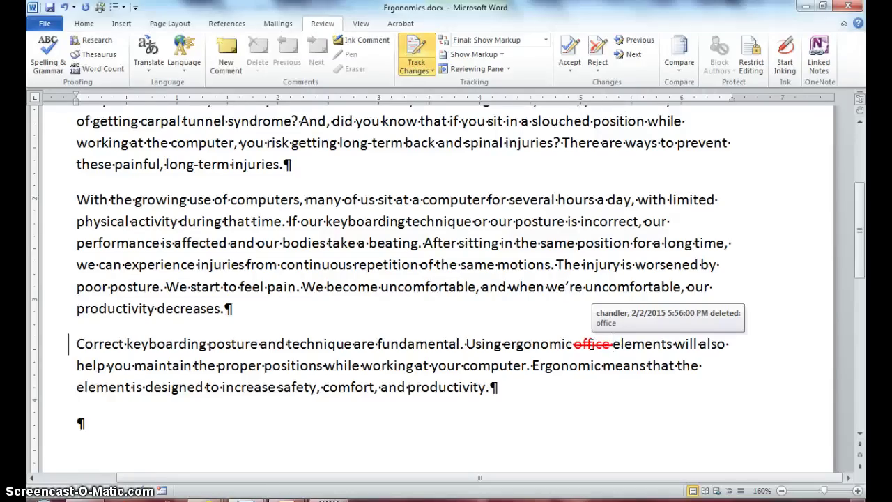
pyautogui.click(534, 325)
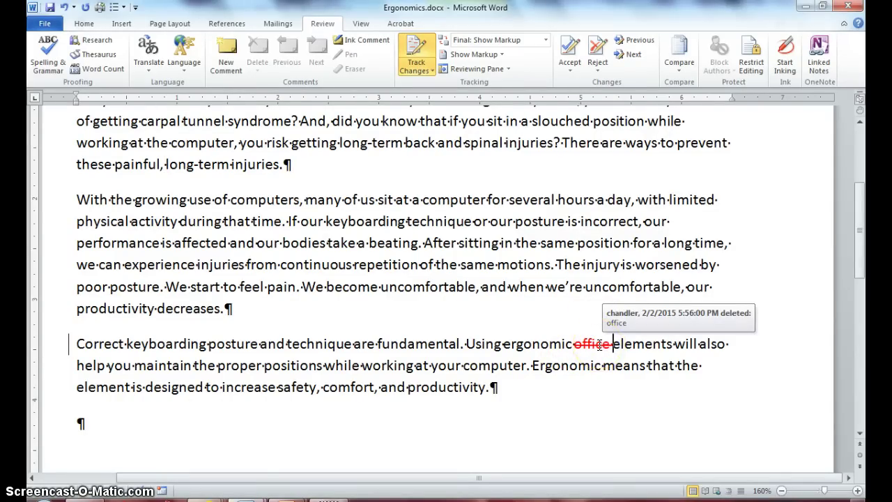
# Change the user name for tracked changes to Reviewer1 and the initials to R, accepting the options.
pyautogui.scroll(3, 600, 345)
pyautogui.click(614, 244)
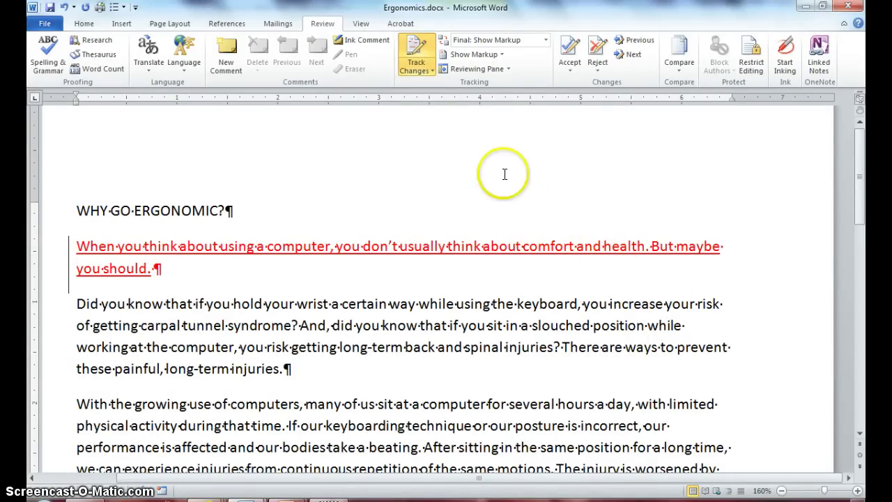
pyautogui.click(431, 73)
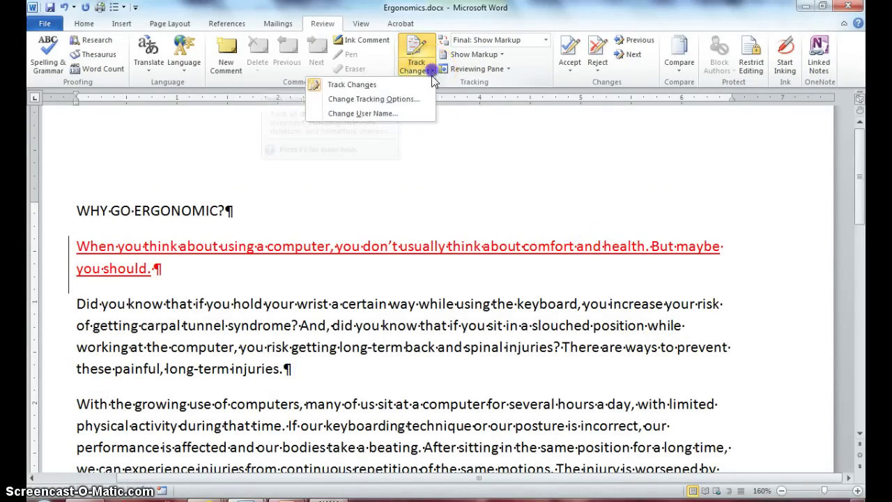
pyautogui.click(384, 114)
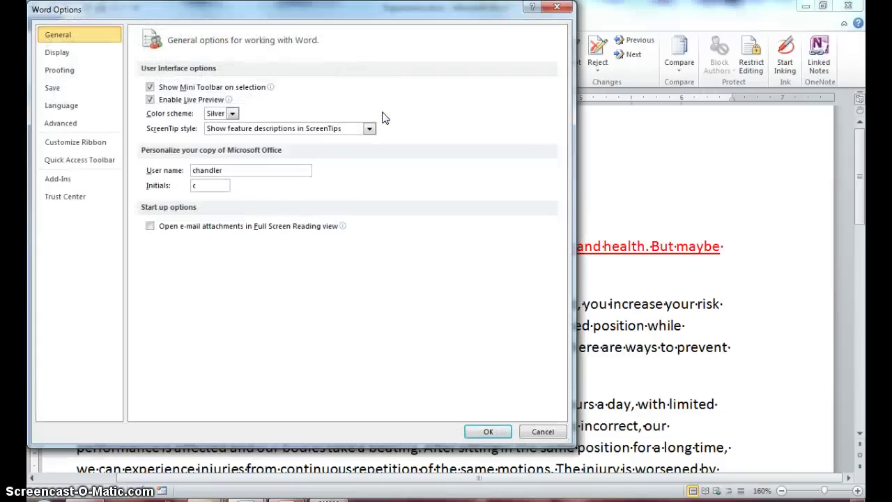
pyautogui.click(358, 158)
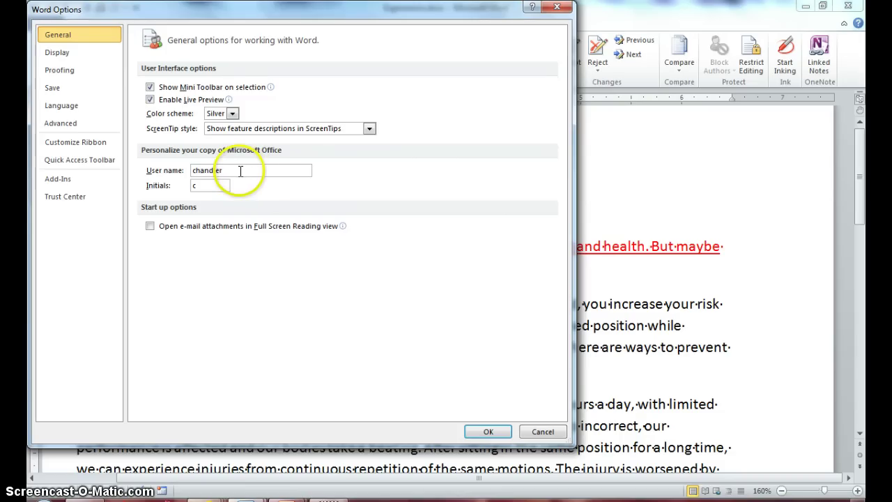
pyautogui.moveTo(239, 170); pyautogui.dragTo(195, 167)
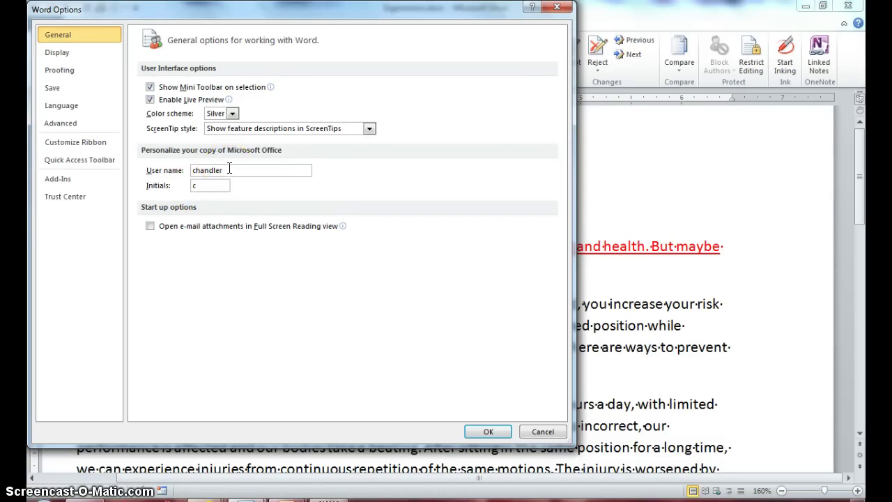
pyautogui.doubleClick(230, 170)
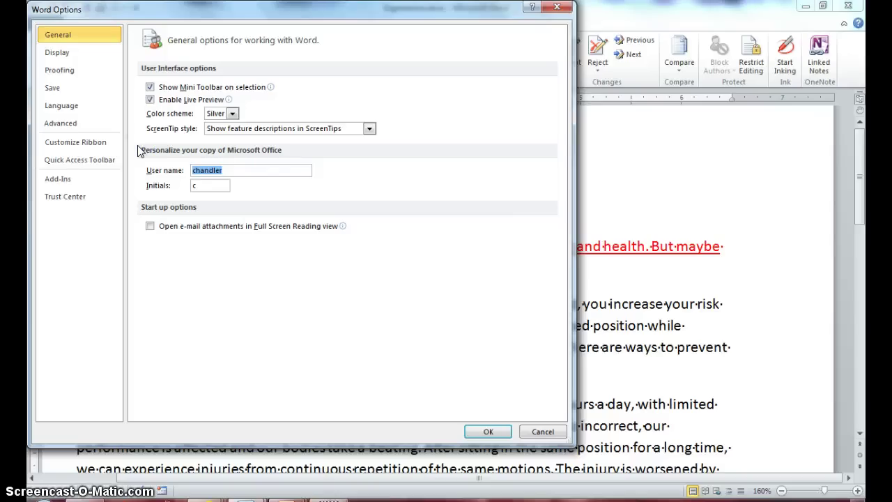
pyautogui.write('Reviewer')
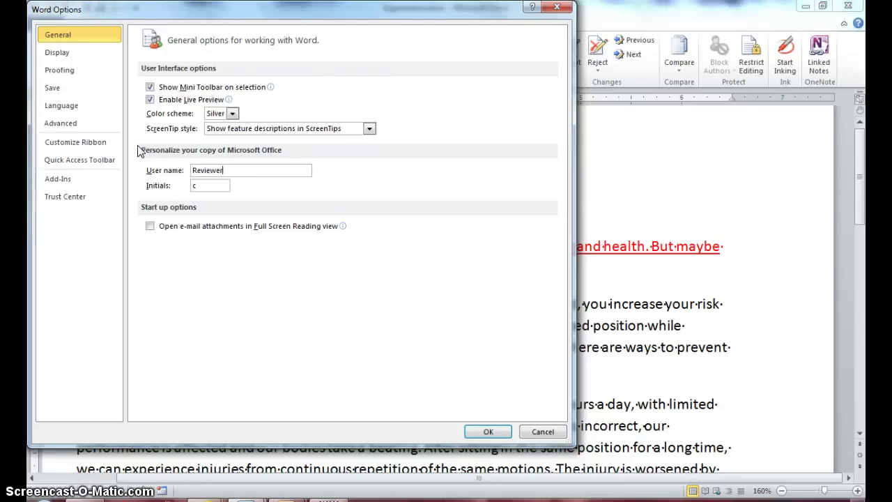
pyautogui.write('1')
pyautogui.write('R')
pyautogui.click(485, 432)
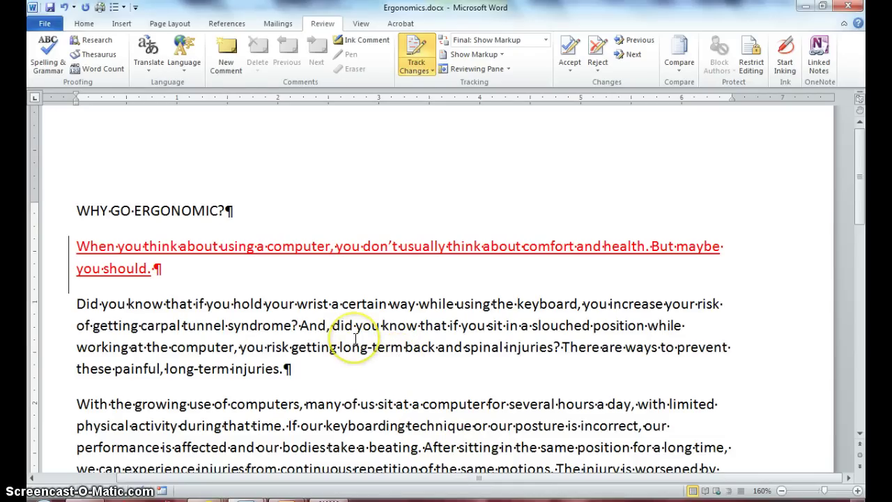
# Search the document for the word "GROWING".
pyautogui.hotkey('ctrl', 'f')
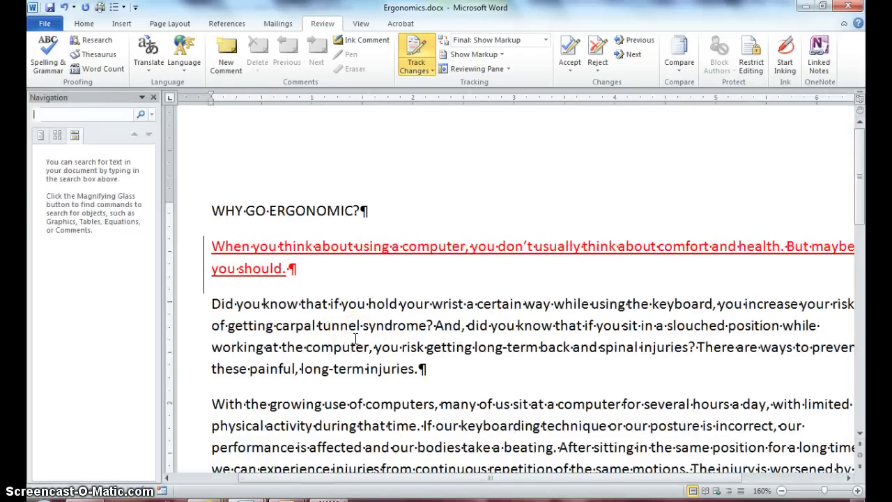
pyautogui.write('G')
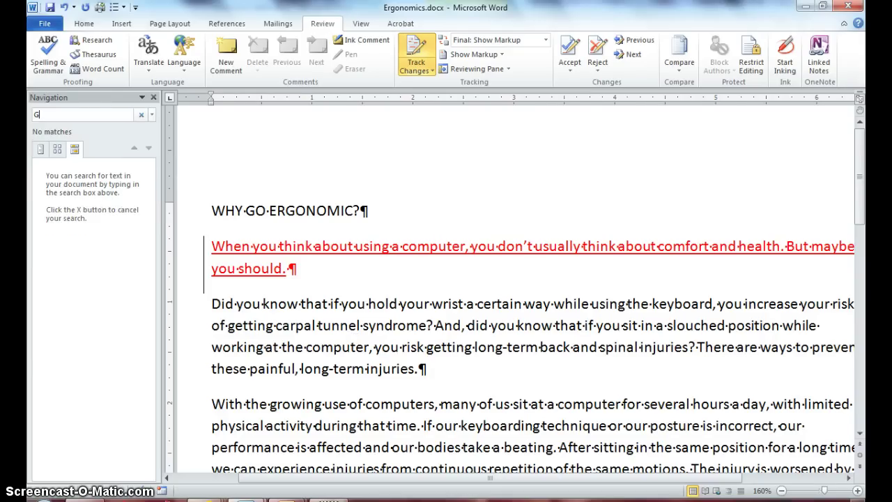
pyautogui.write('ROW')
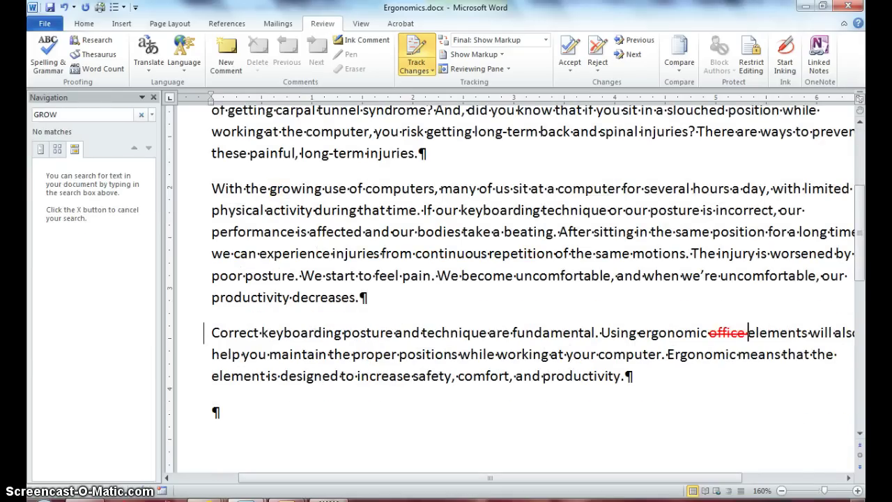
pyautogui.write('ING')
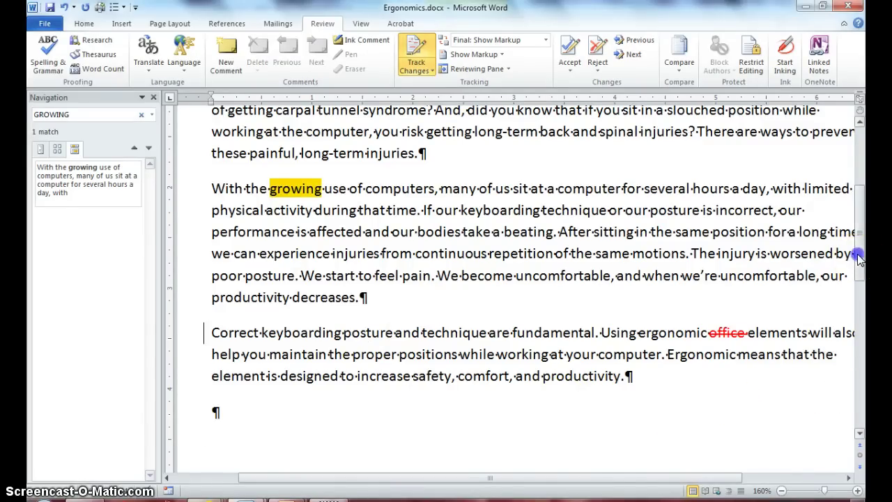
pyautogui.scroll(2, 858, 264)
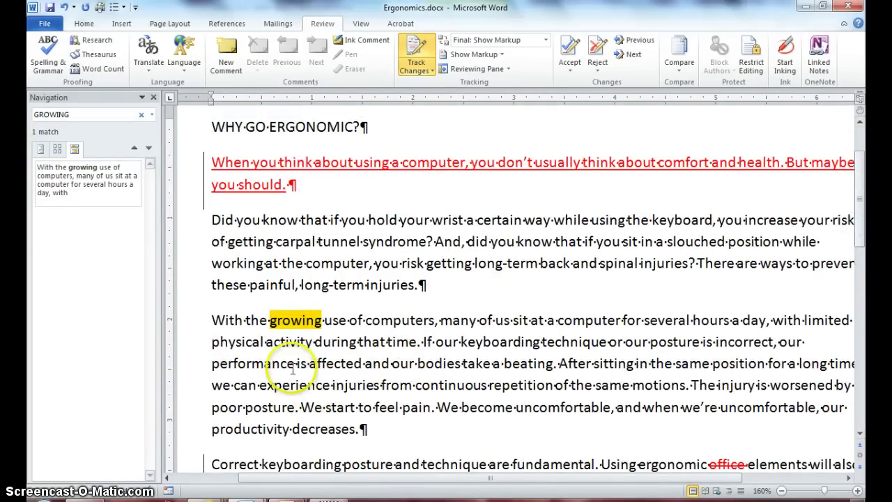
# Replace "growing" with "increase in" before "use of computers" and check the reviewer details of the tracked change.
pyautogui.click(296, 325)
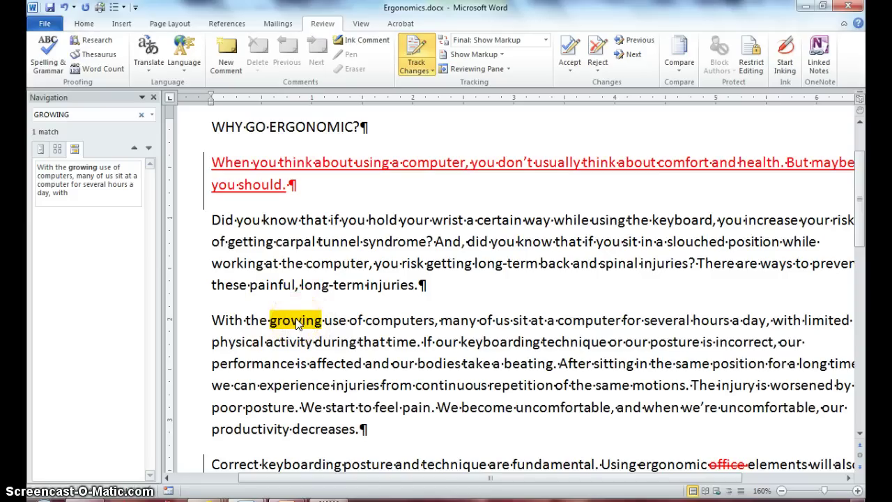
pyautogui.doubleClick(296, 323)
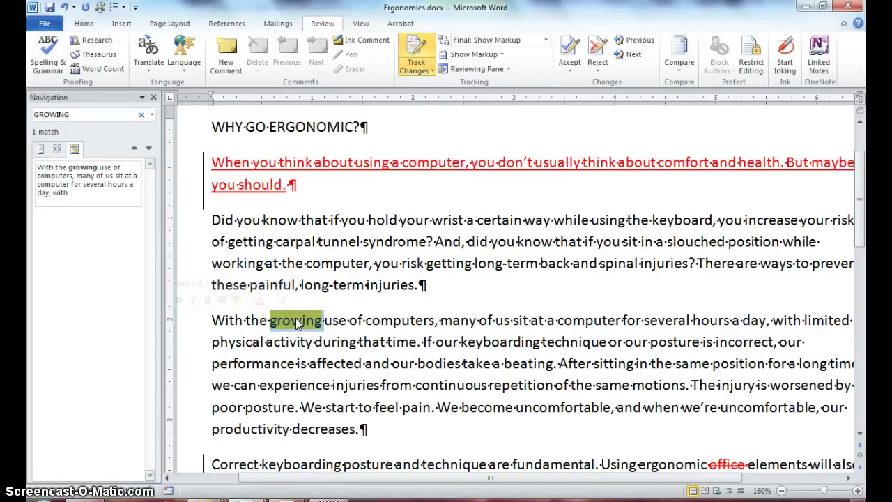
pyautogui.write('INCR')
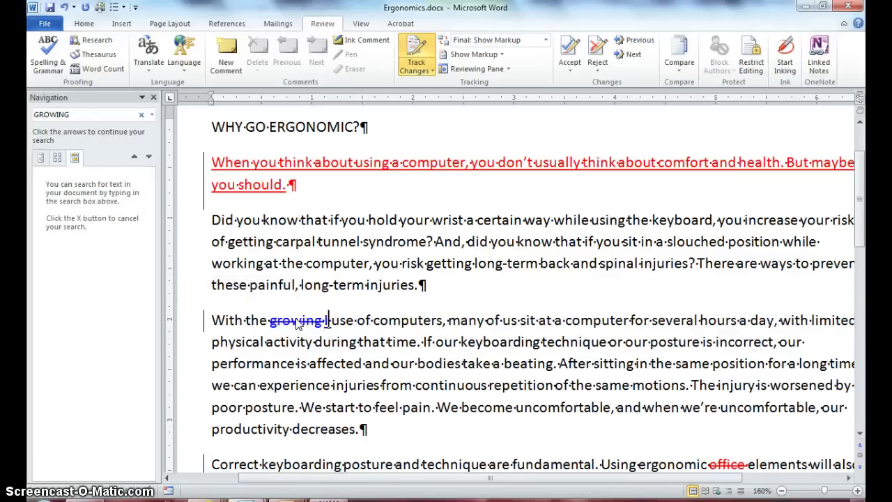
pyautogui.press('BackSpace')
pyautogui.press('BackSpace')
pyautogui.press('BackSpace')
pyautogui.press('BackSpace')
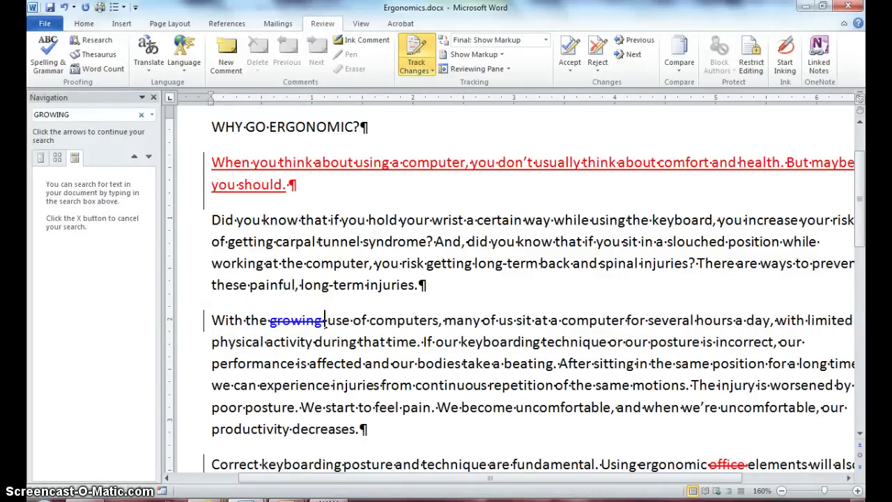
pyautogui.write('increase')
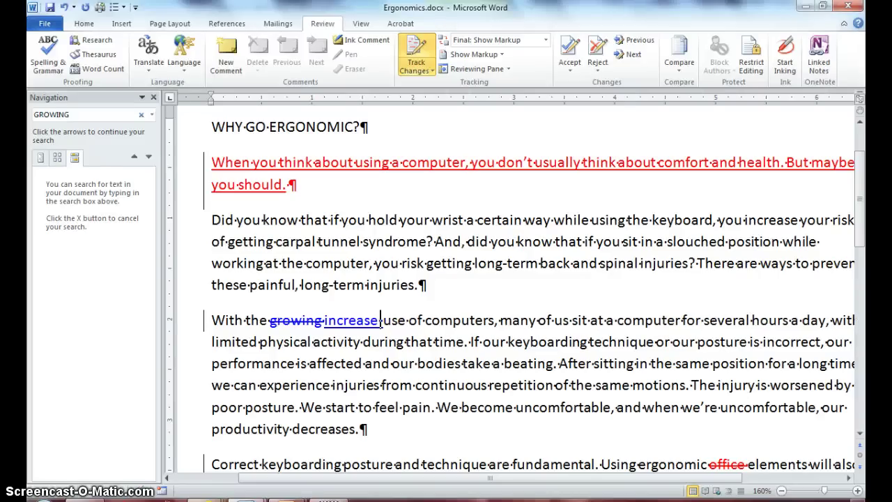
pyautogui.click(301, 317)
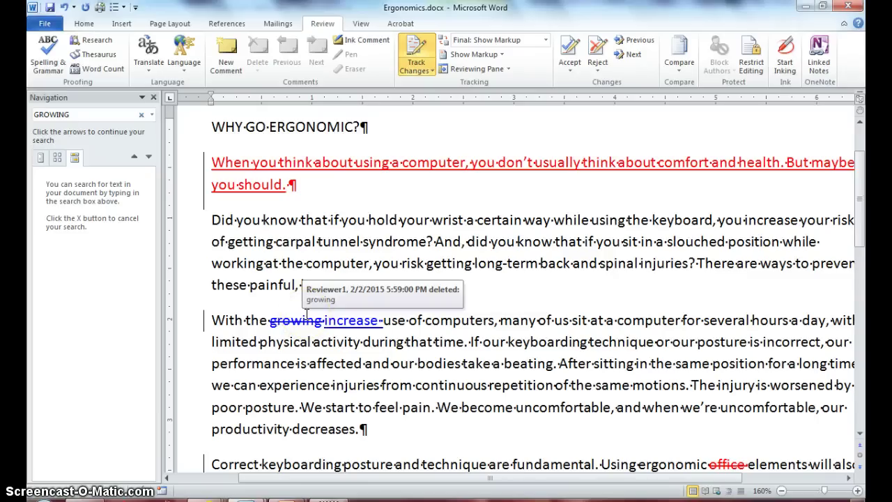
pyautogui.write('in')
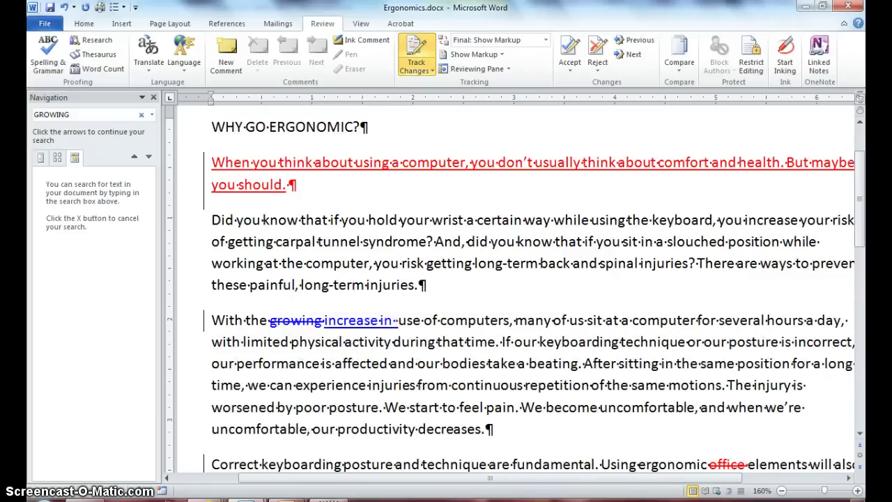
pyautogui.press('BackSpace')
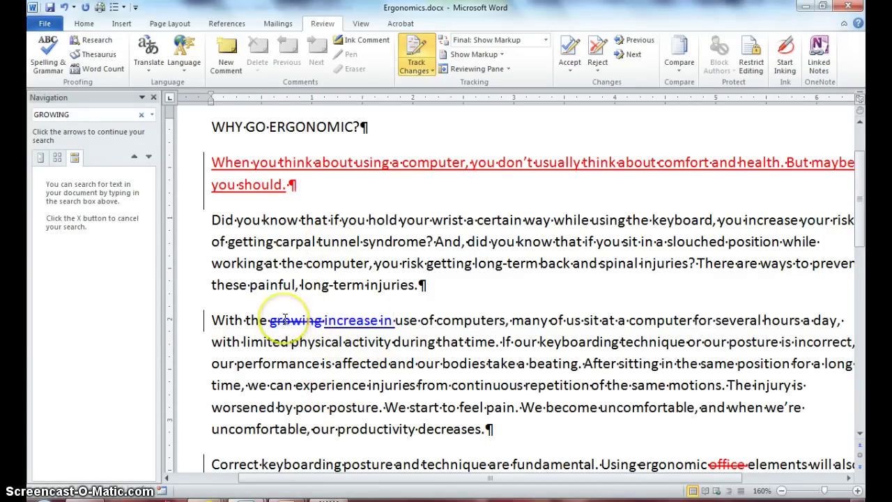
pyautogui.moveTo(285, 318)
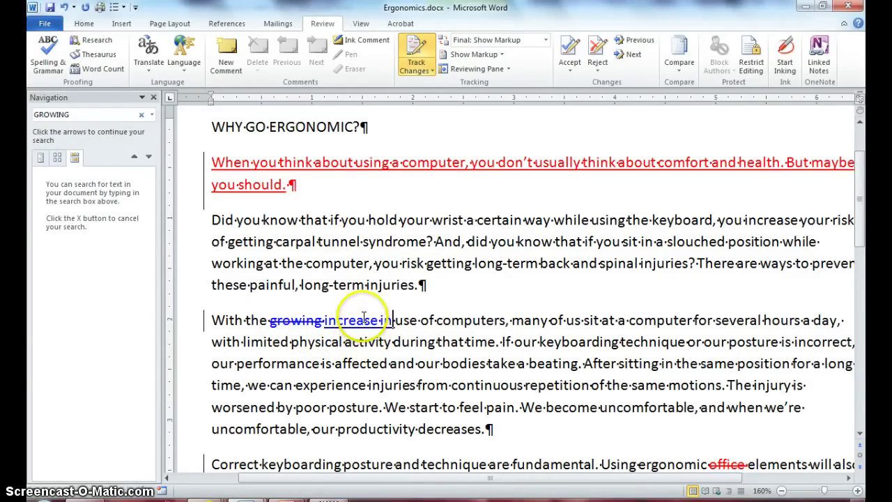
pyautogui.moveTo(363, 319)
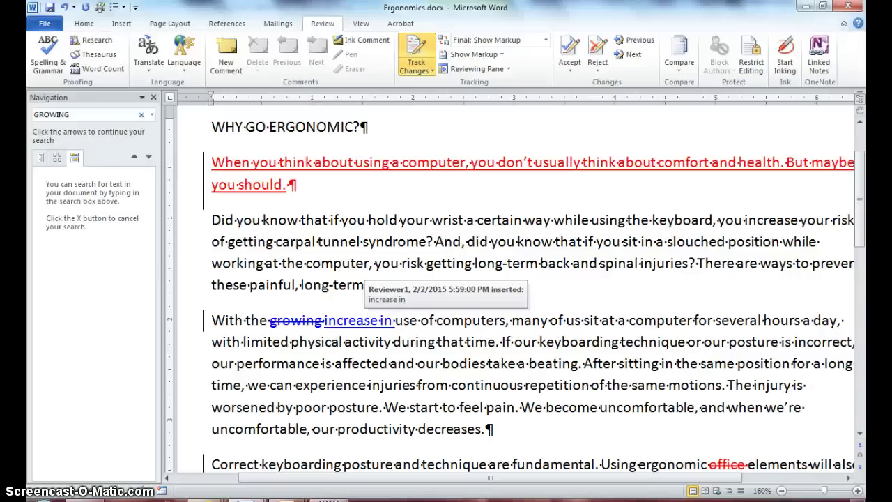
# Examine the markup display choices, including the balloon options and the list of reviewers.
pyautogui.click(864, 219)
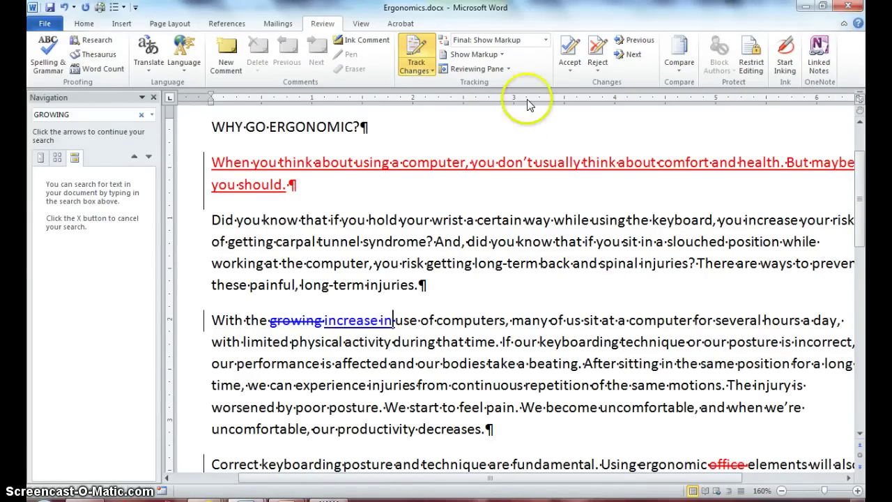
pyautogui.click(502, 60)
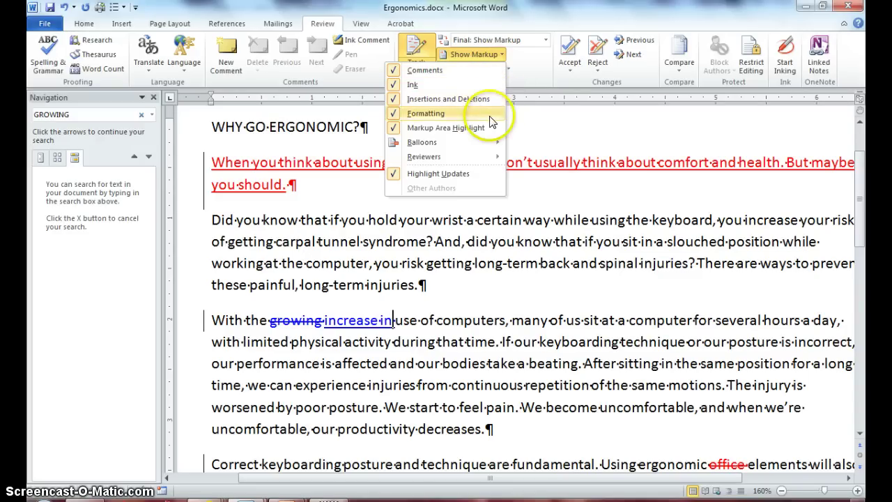
pyautogui.moveTo(492, 143)
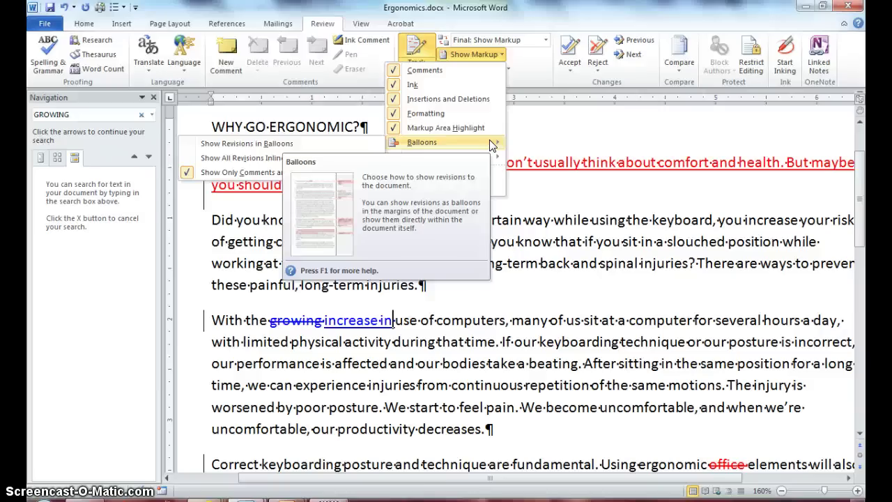
pyautogui.click(488, 145)
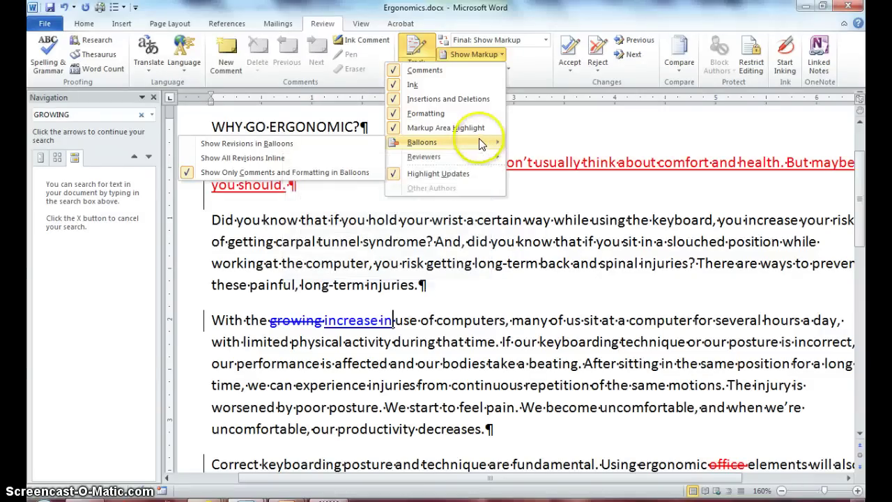
pyautogui.click(493, 145)
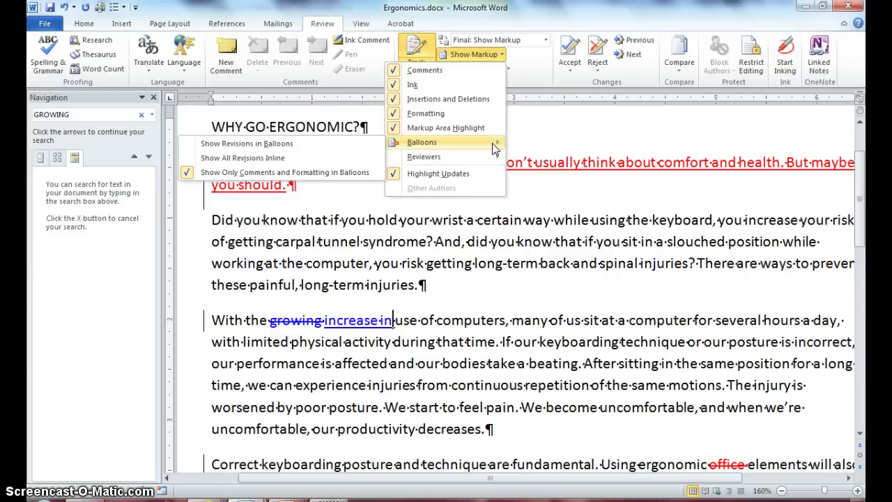
pyautogui.click(457, 152)
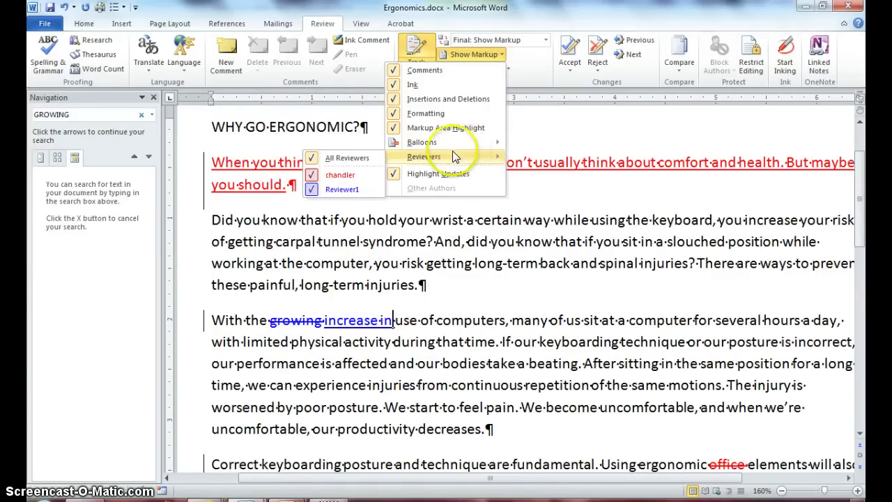
pyautogui.moveTo(395, 148)
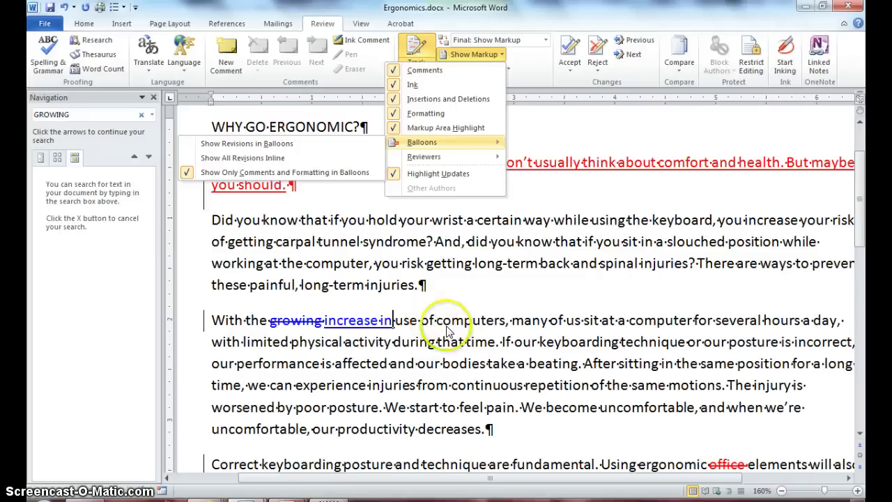
pyautogui.click(564, 194)
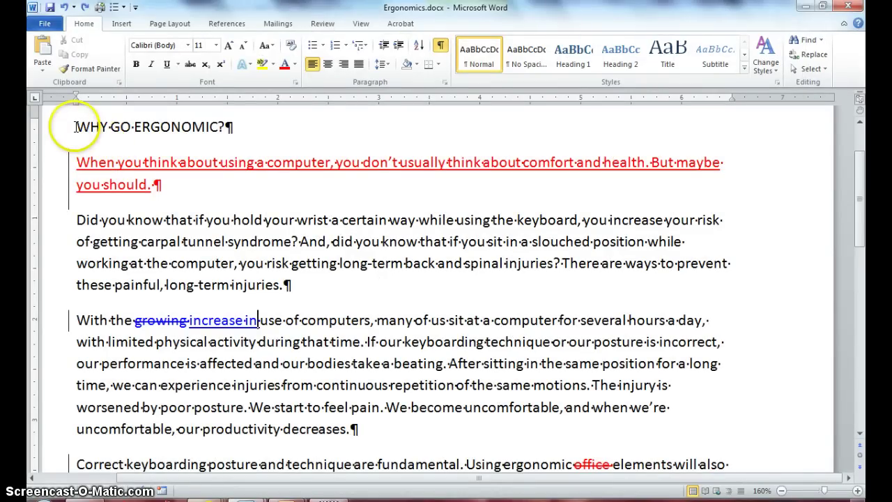
# Make the heading "WHY GO ERGONOMIC?" bold and centered, and check its formatting balloons in the margin.
pyautogui.moveTo(75, 127); pyautogui.dragTo(248, 124)
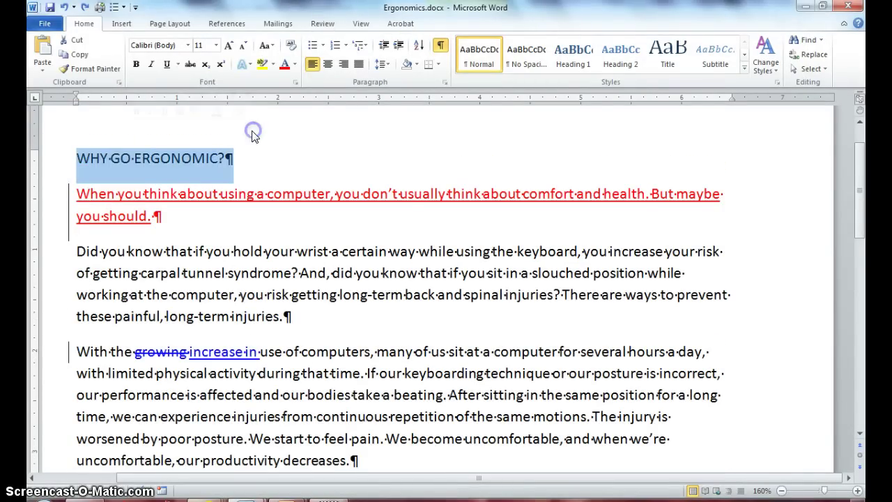
pyautogui.doubleClick(80, 23)
pyautogui.click(80, 23)
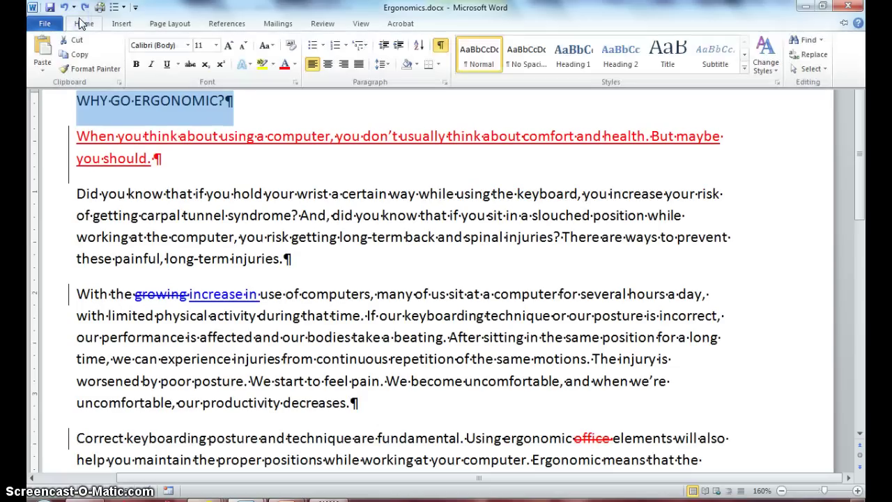
pyautogui.click(137, 65)
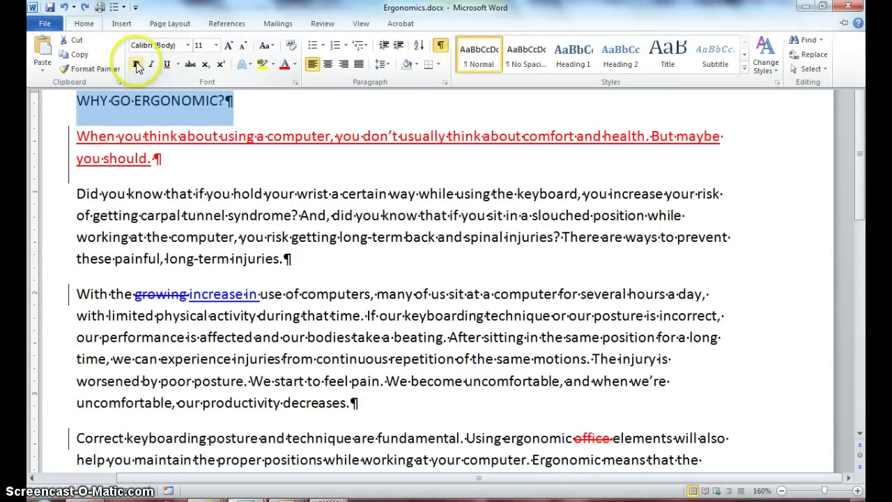
pyautogui.click(137, 65)
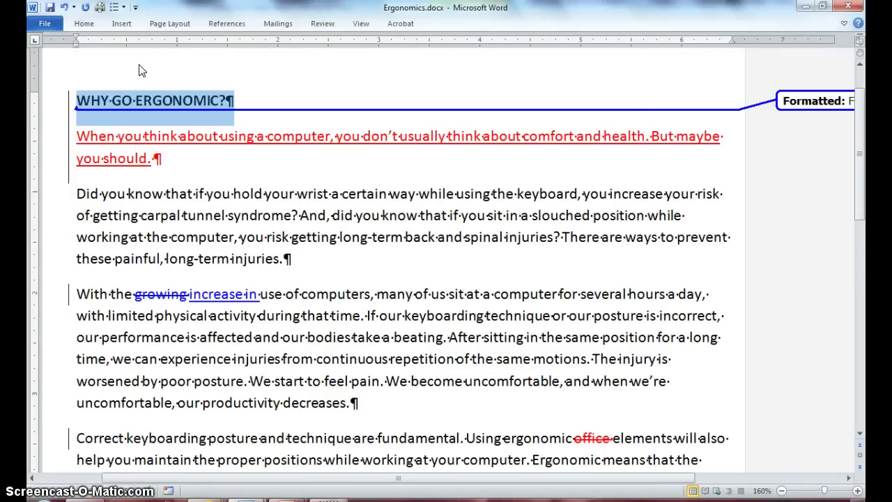
pyautogui.doubleClick(83, 24)
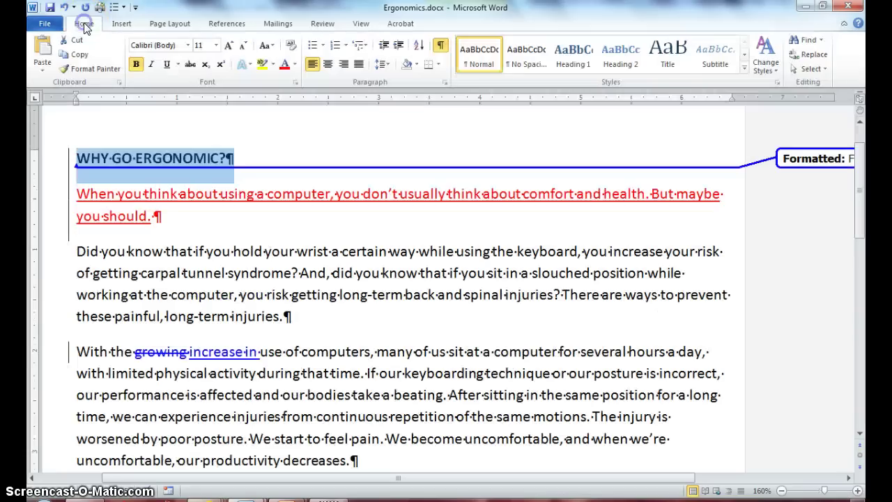
pyautogui.click(328, 65)
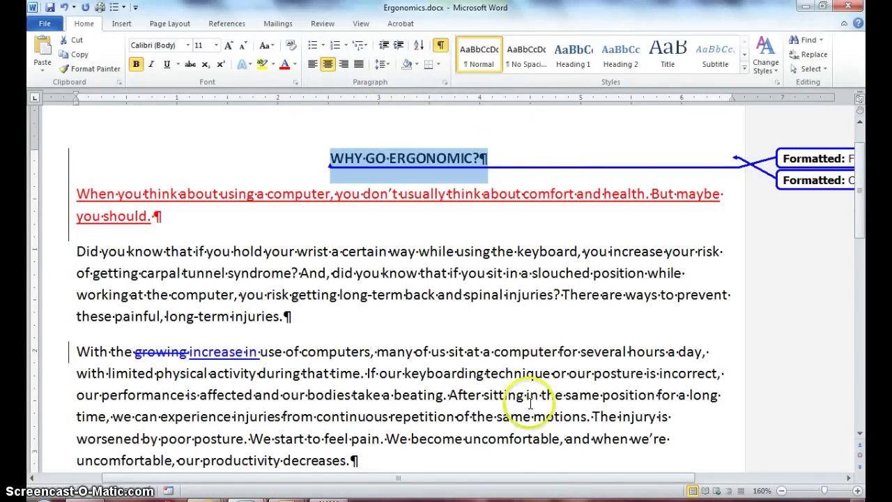
pyautogui.moveTo(546, 478); pyautogui.dragTo(623, 484)
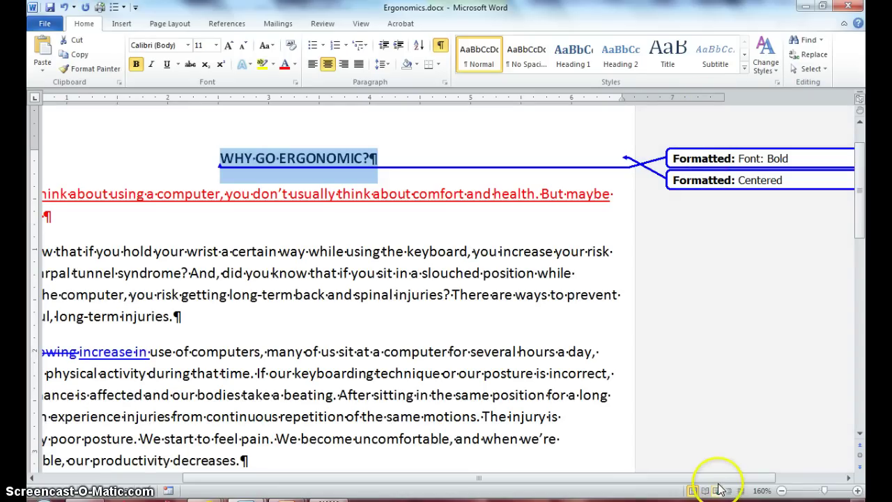
pyautogui.moveTo(718, 480); pyautogui.dragTo(612, 480)
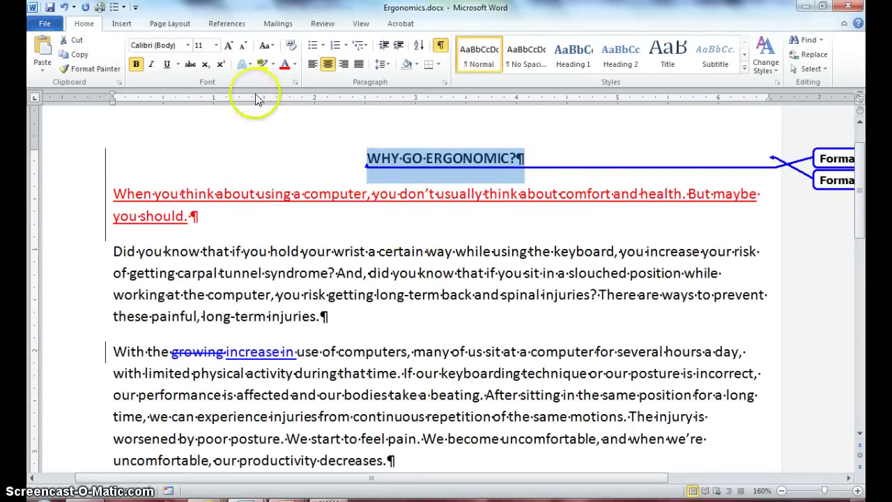
# Set the markup to show revisions in balloons and review the balloons for the formatting changes and deletions.
pyautogui.click(322, 25)
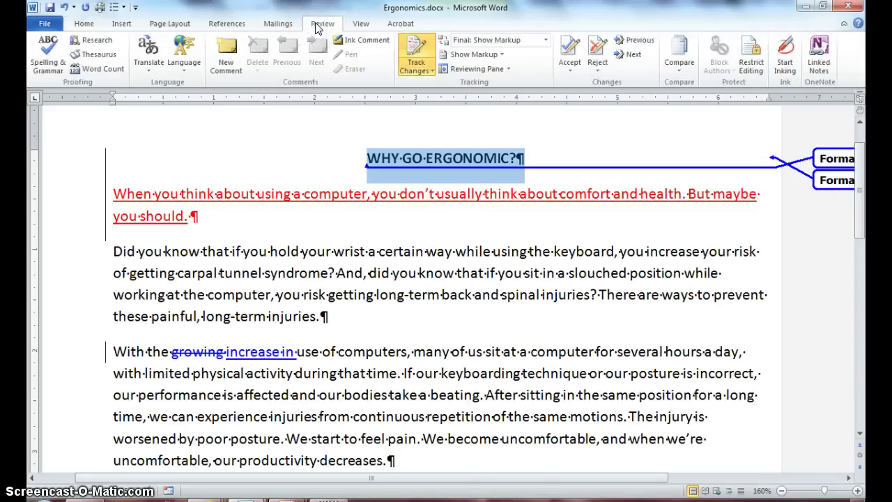
pyautogui.click(473, 55)
pyautogui.moveTo(427, 142)
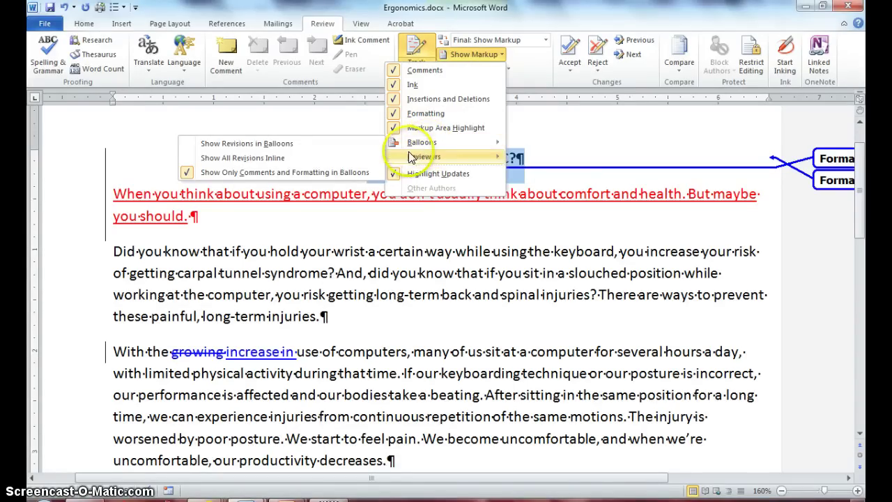
pyautogui.click(413, 142)
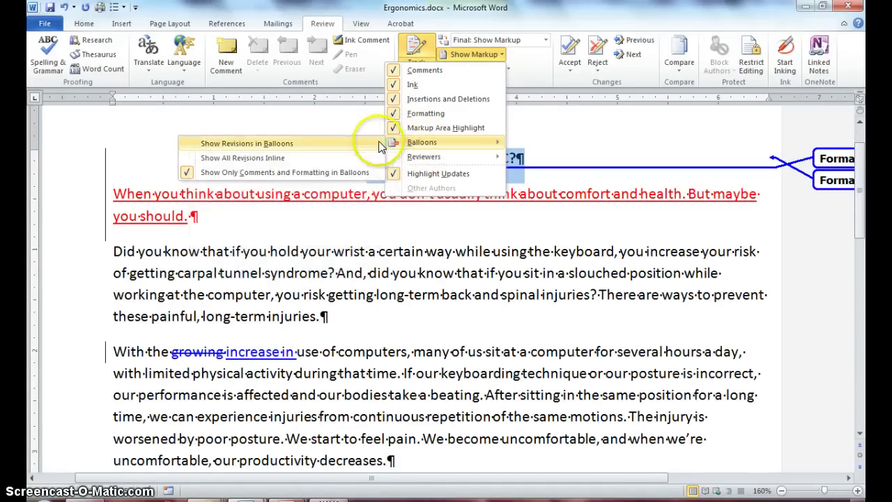
pyautogui.click(382, 143)
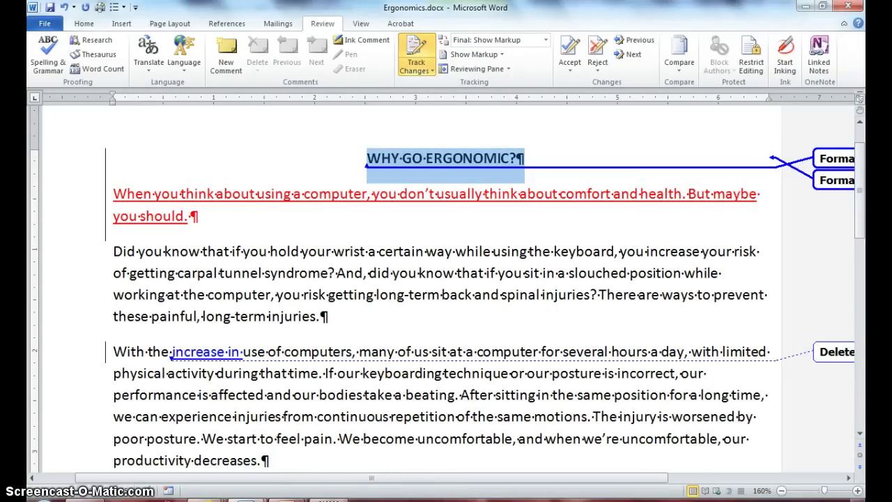
pyautogui.moveTo(428, 478); pyautogui.dragTo(561, 483)
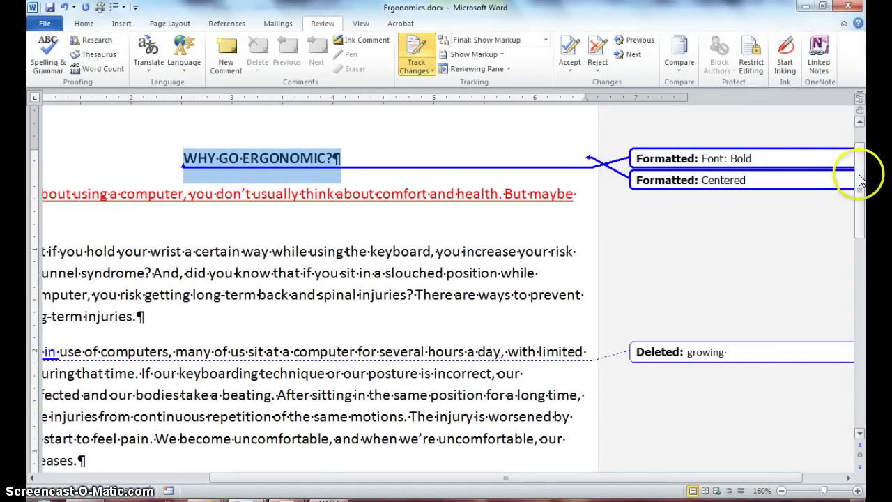
pyautogui.moveTo(859, 179); pyautogui.dragTo(860, 213)
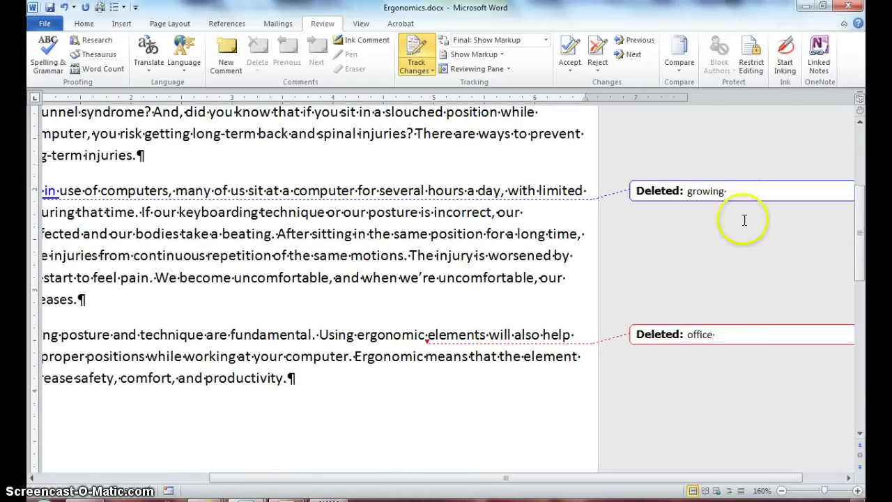
pyautogui.click(863, 249)
pyautogui.moveTo(862, 248); pyautogui.dragTo(862, 198)
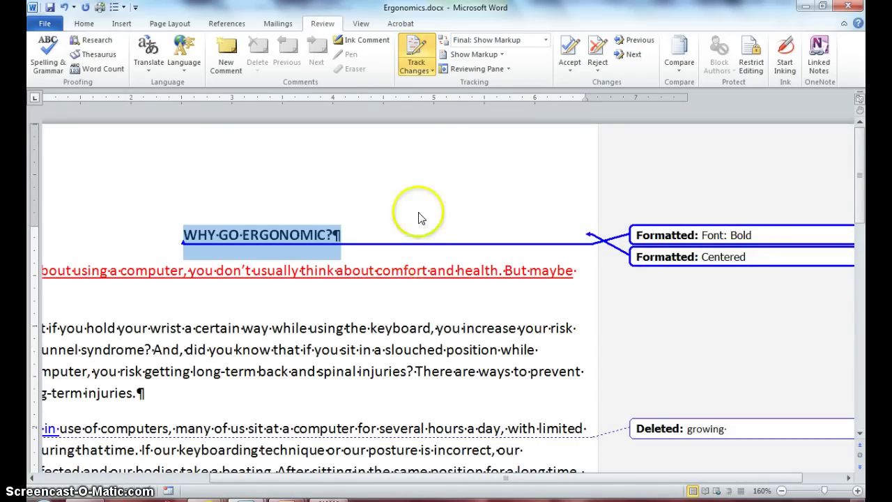
# Switch the markup to show all revisions inline and look over the tracked changes in the text.
pyautogui.click(458, 56)
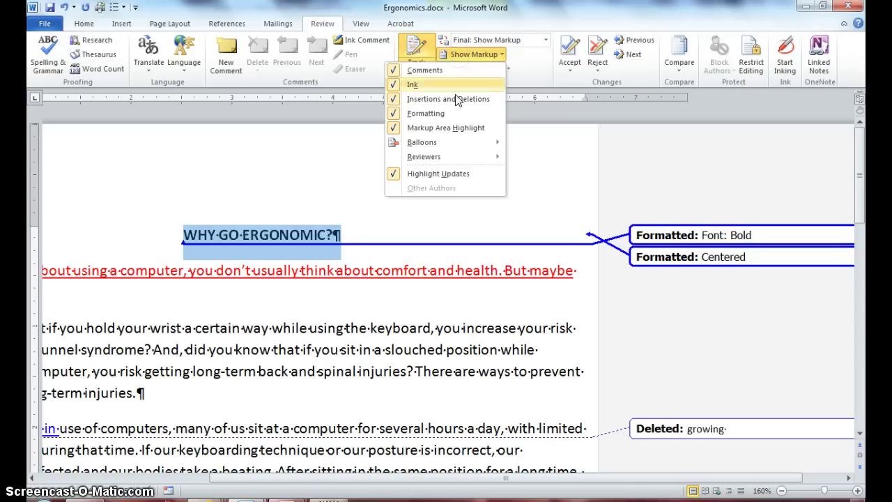
pyautogui.moveTo(454, 143)
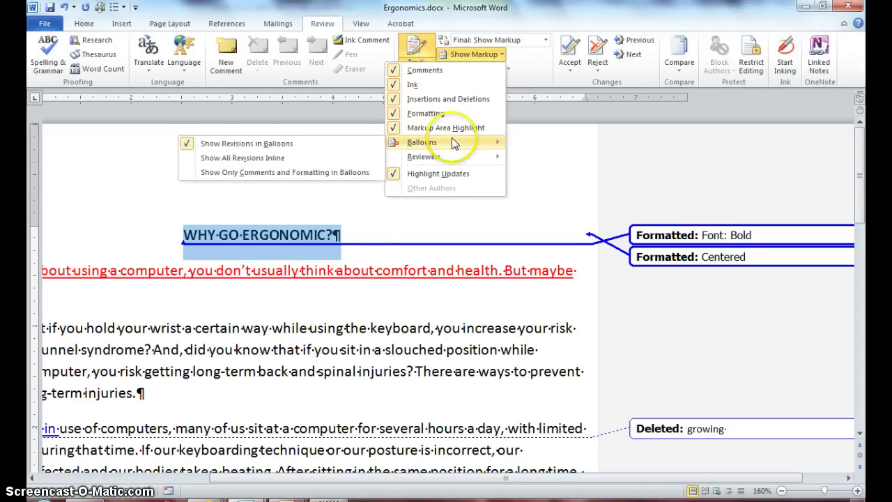
pyautogui.click(336, 158)
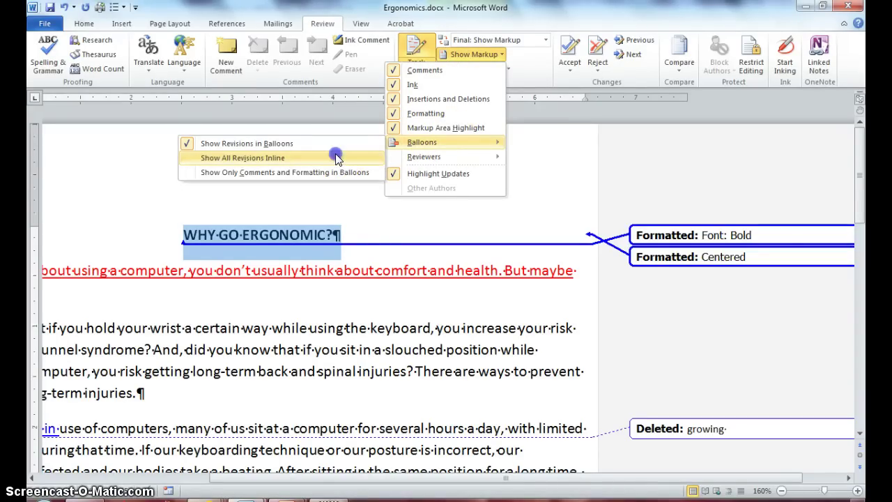
pyautogui.click(570, 479)
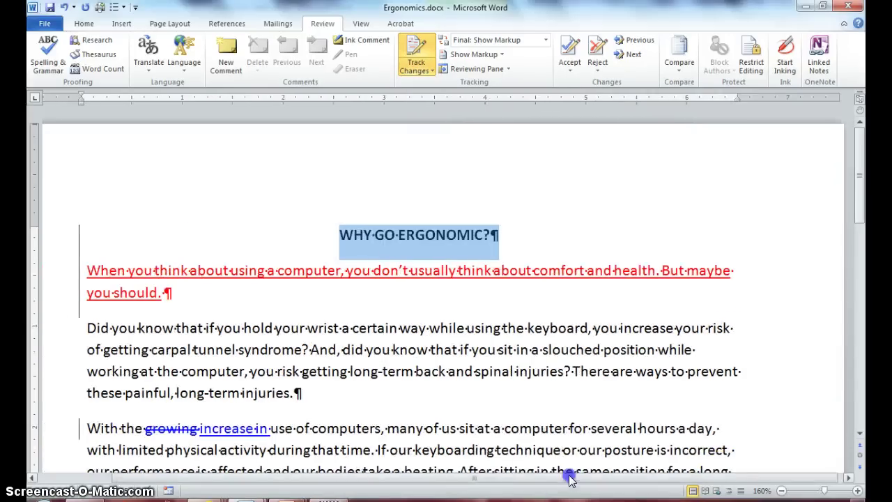
pyautogui.click(857, 171)
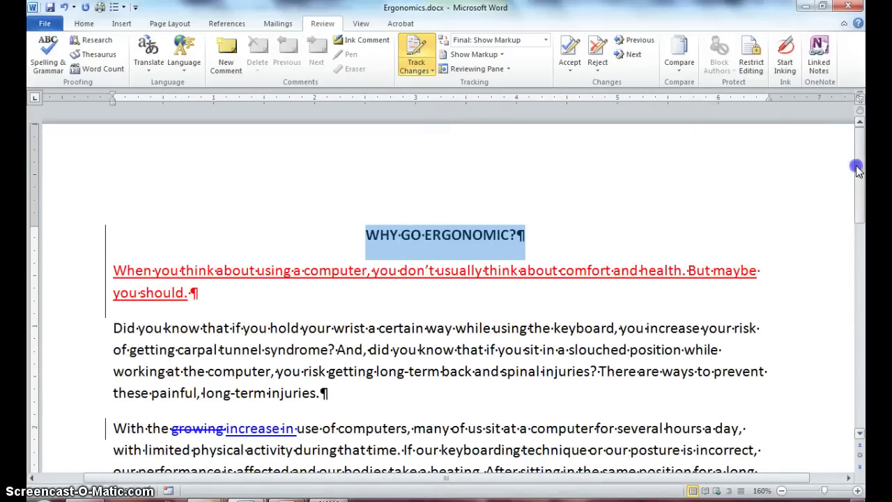
pyautogui.moveTo(857, 171); pyautogui.dragTo(858, 176)
pyautogui.click(707, 148)
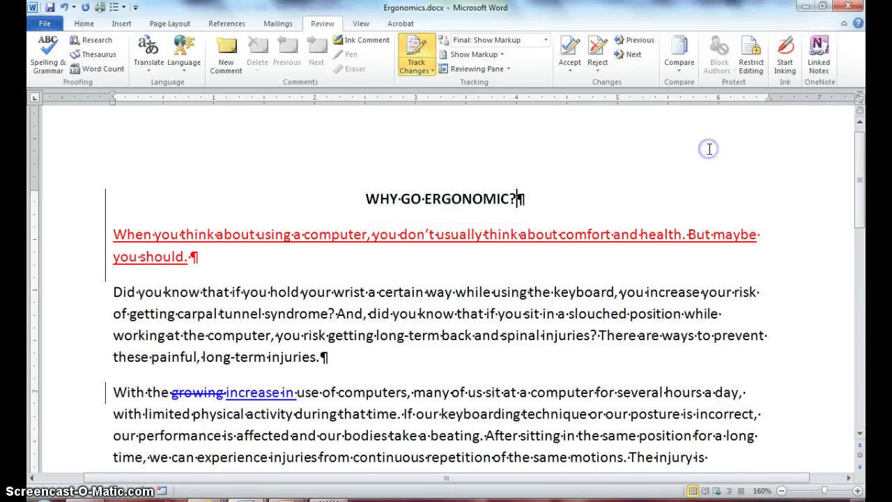
pyautogui.moveTo(862, 202); pyautogui.dragTo(860, 225)
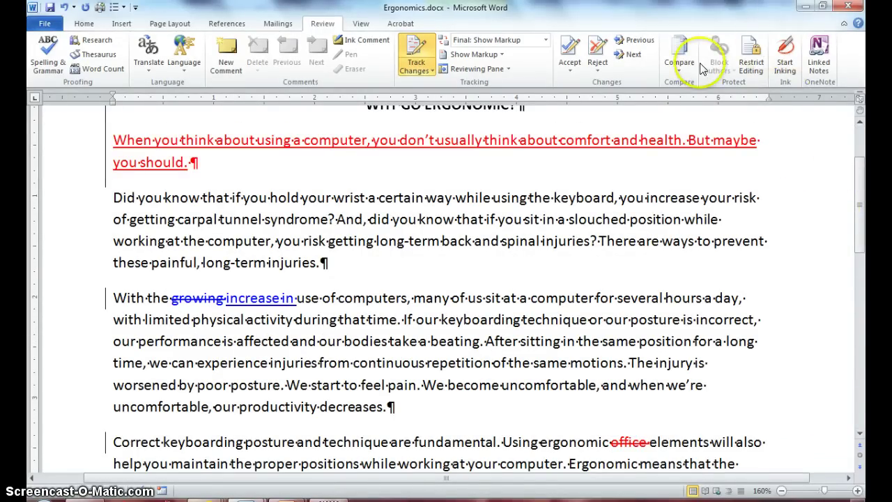
# Set the markup to show only comments and formatting in balloons.
pyautogui.click(501, 54)
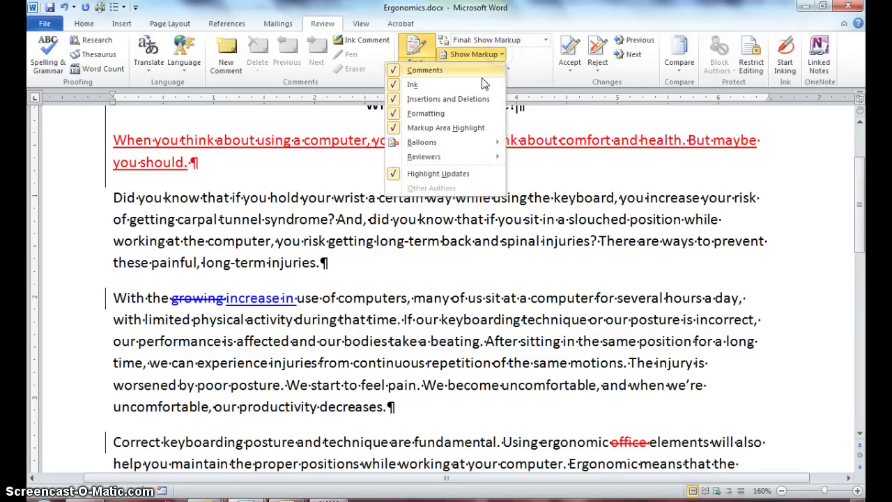
pyautogui.moveTo(465, 147)
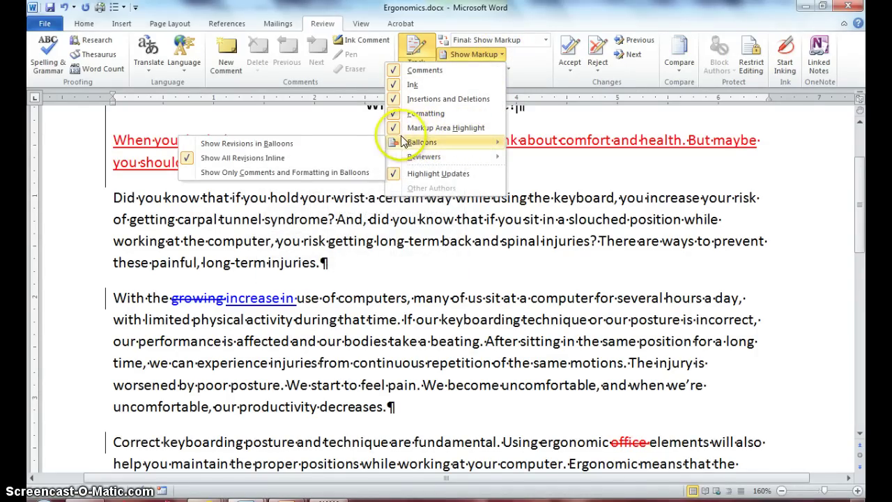
pyautogui.click(355, 173)
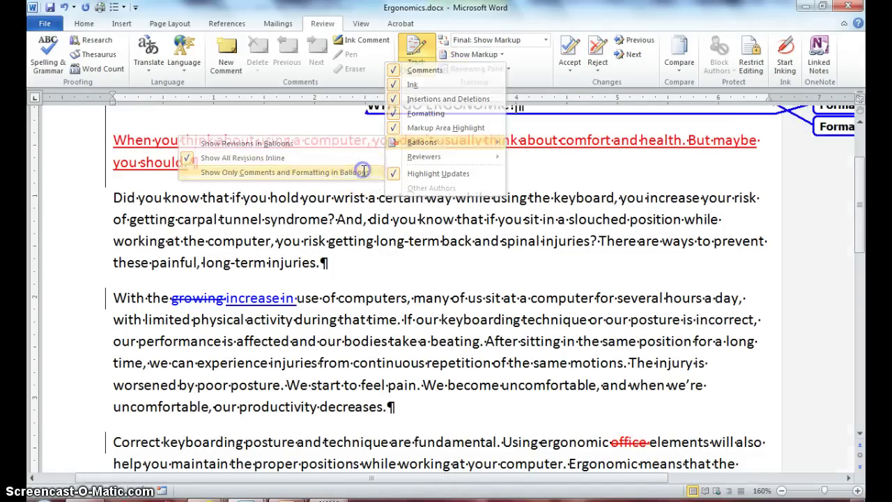
pyautogui.click(509, 274)
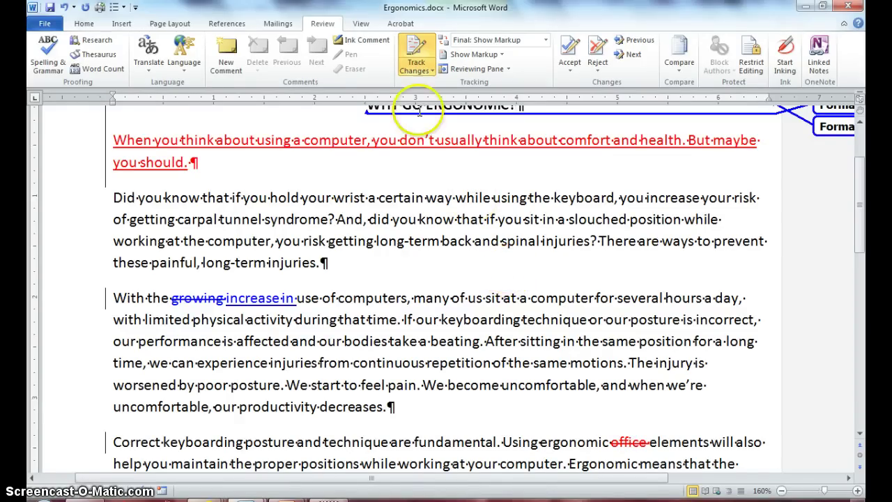
# Change the user name for tracked changes to another reviewer's name and update the initials to match.
pyautogui.click(427, 69)
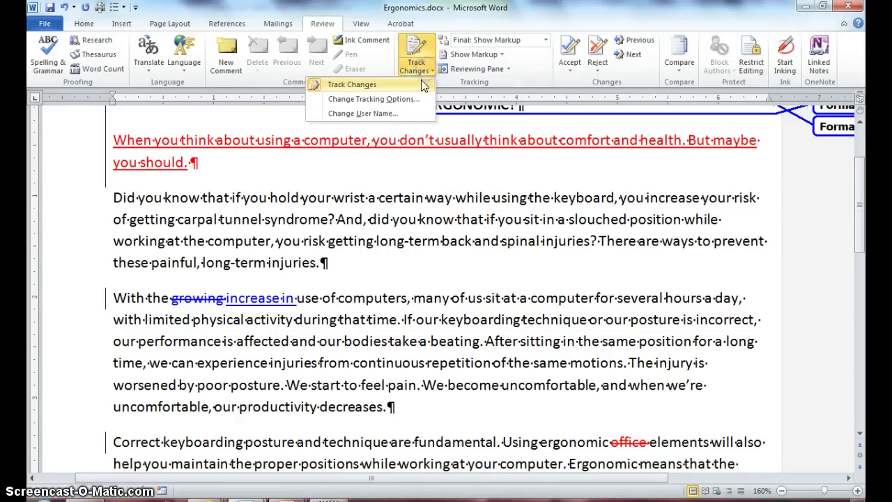
pyautogui.click(406, 113)
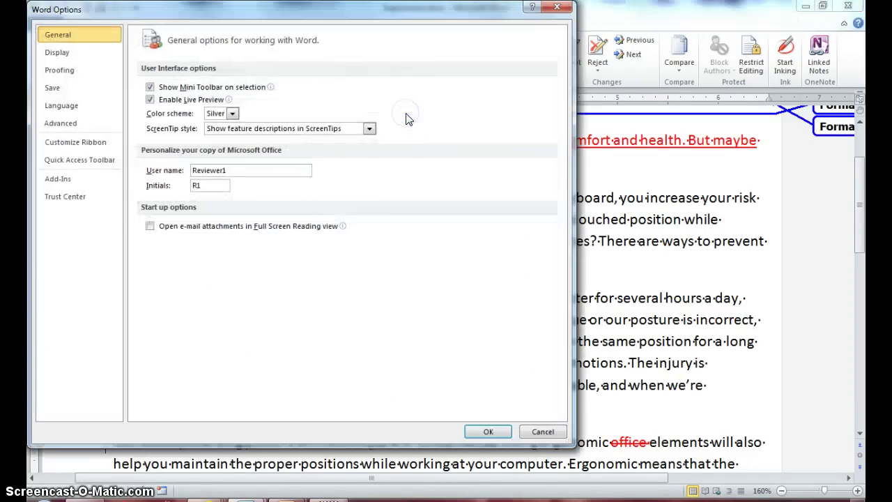
pyautogui.click(254, 170)
pyautogui.doubleClick(253, 170)
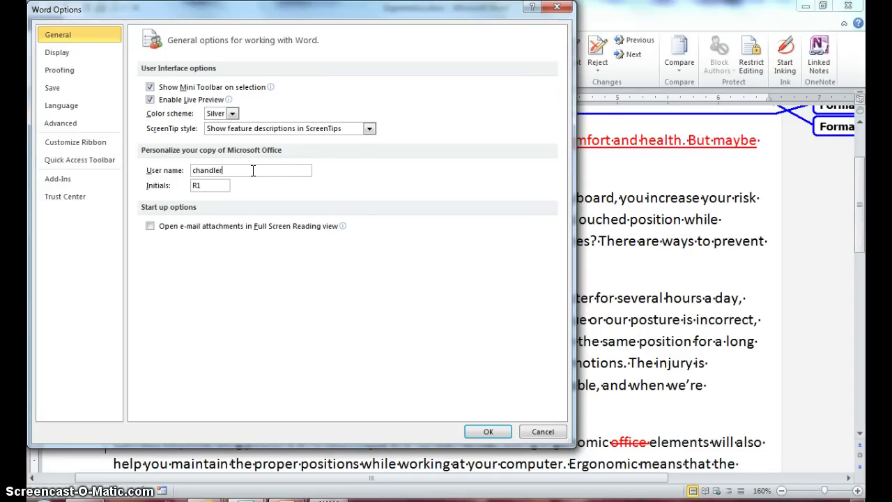
pyautogui.click(217, 185)
pyautogui.click(481, 432)
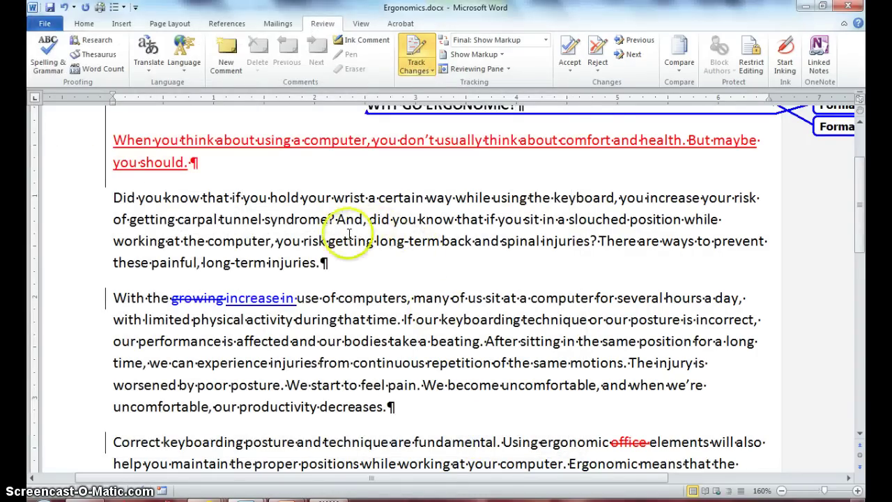
# Replace "you" with "I" in "Did you know" at the start of the second body paragraph as a tracked change.
pyautogui.click(121, 196)
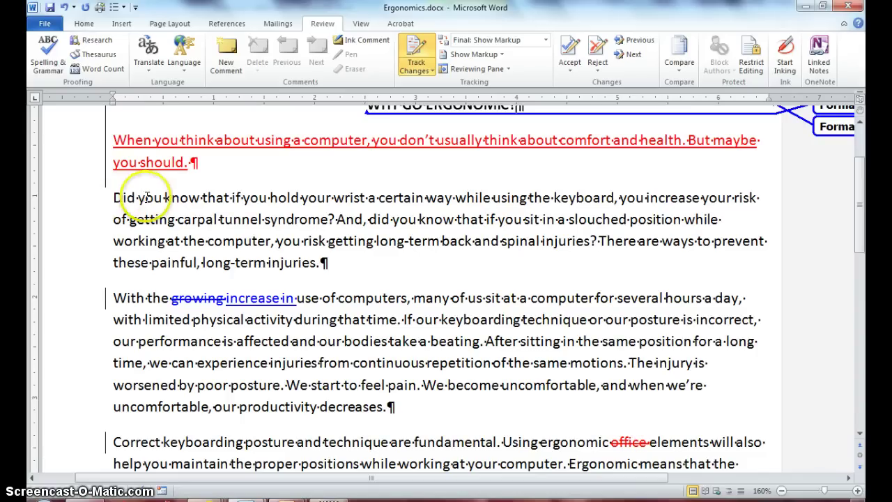
pyautogui.doubleClick(145, 198)
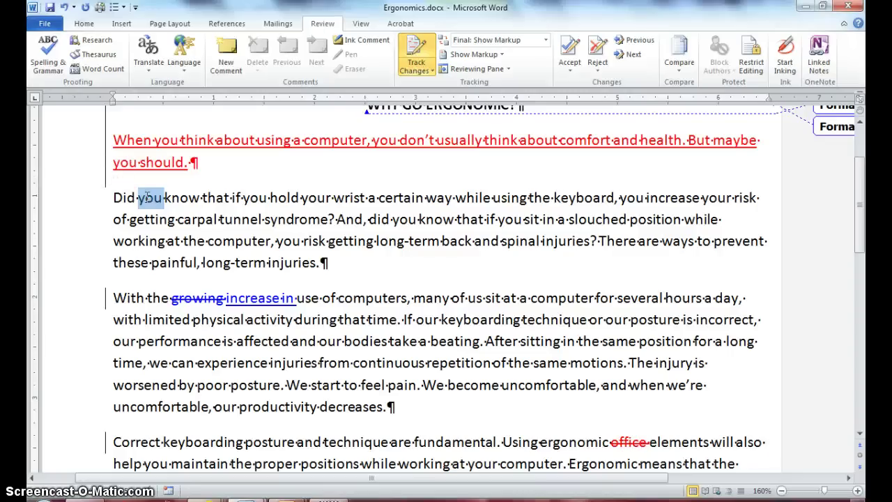
pyautogui.press('Delete')
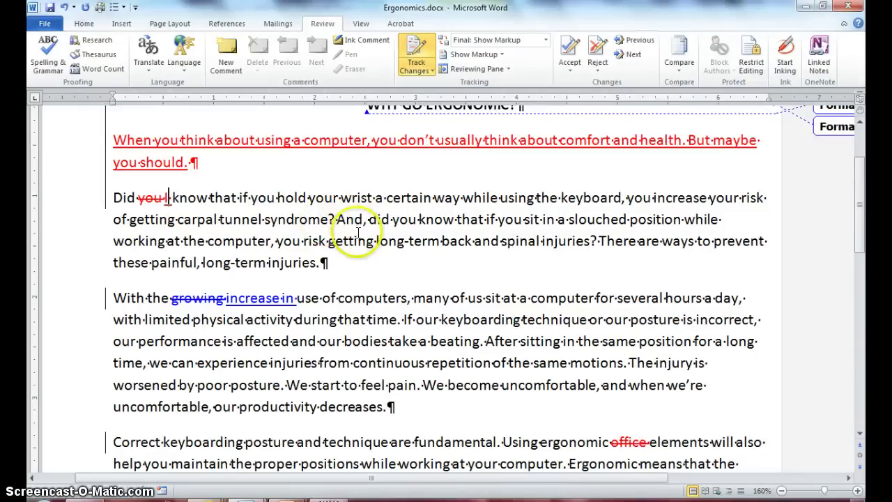
pyautogui.moveTo(359, 141)
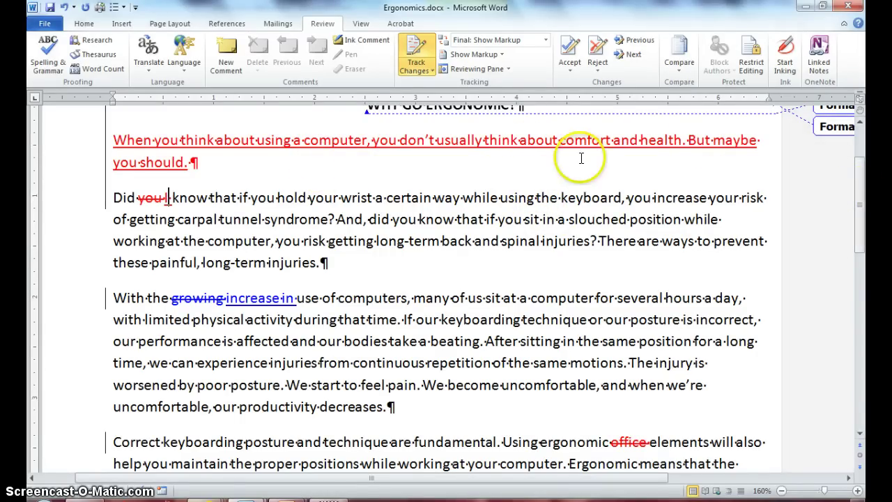
# Check the balloon display options and the formatting balloons beside the heading, and save the document.
pyautogui.click(430, 71)
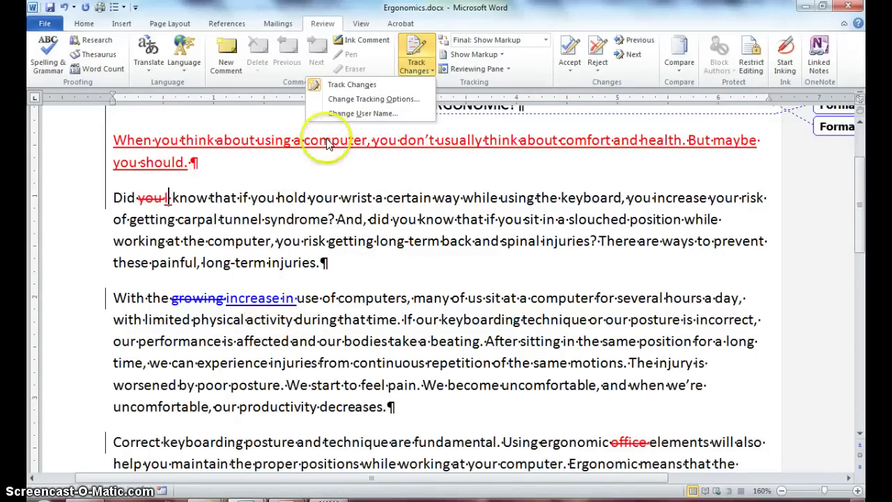
pyautogui.click(484, 55)
pyautogui.moveTo(445, 147)
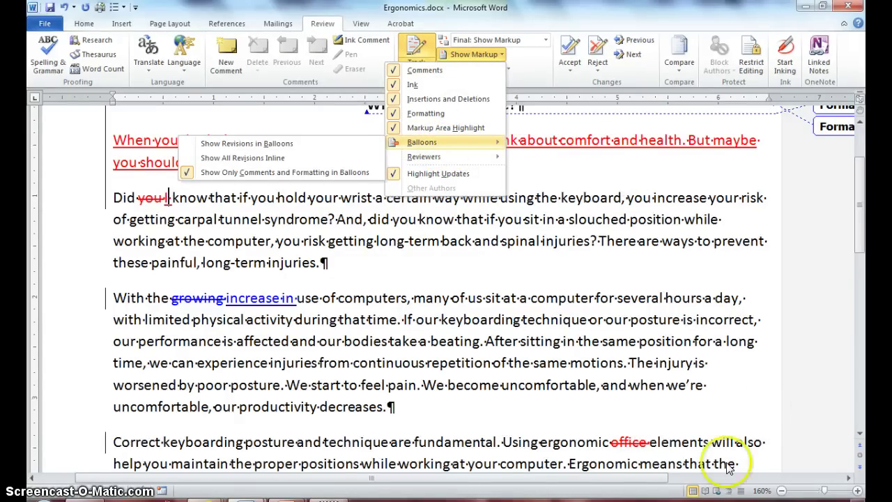
pyautogui.moveTo(608, 480); pyautogui.dragTo(731, 481)
pyautogui.scroll(3, 859, 215)
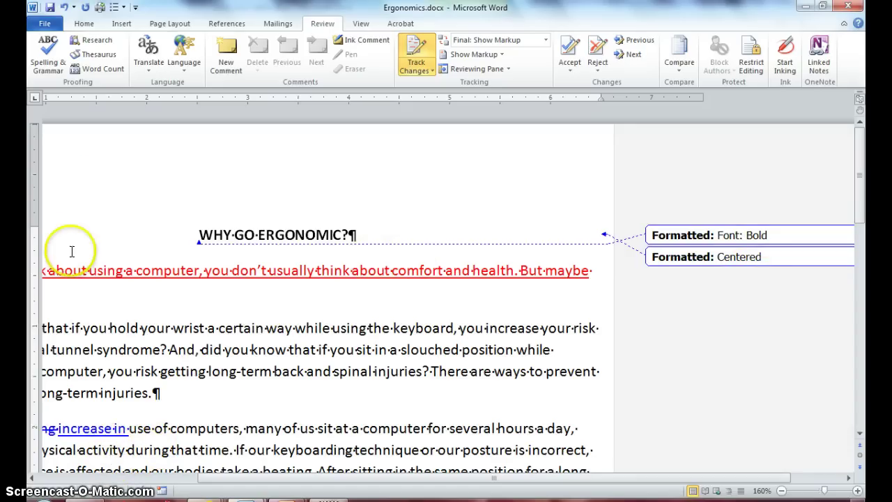
pyautogui.click(49, 8)
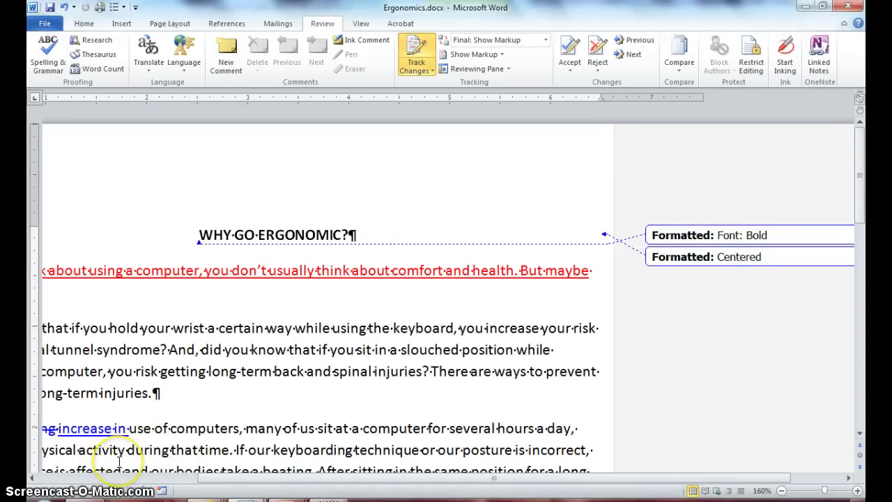